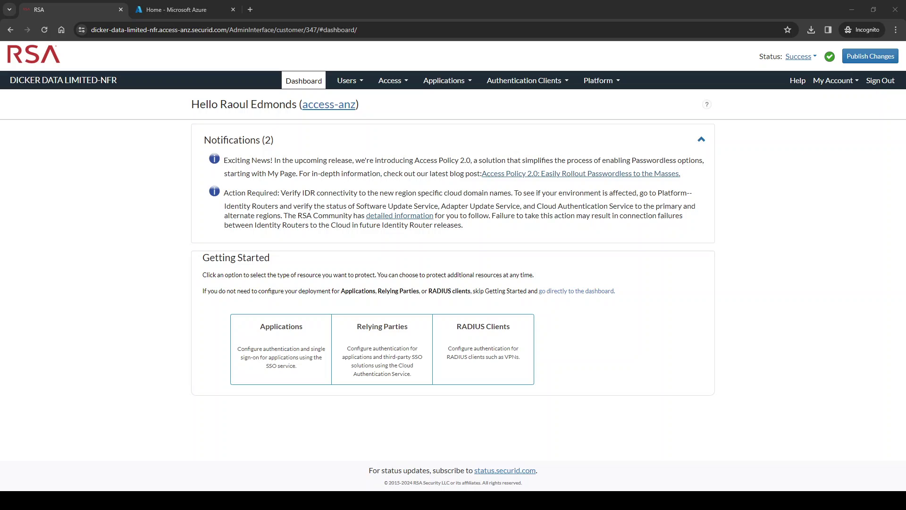
Step: Open the form for adding a new cloud identity provider in the RSA admin console
left_click(360, 81)
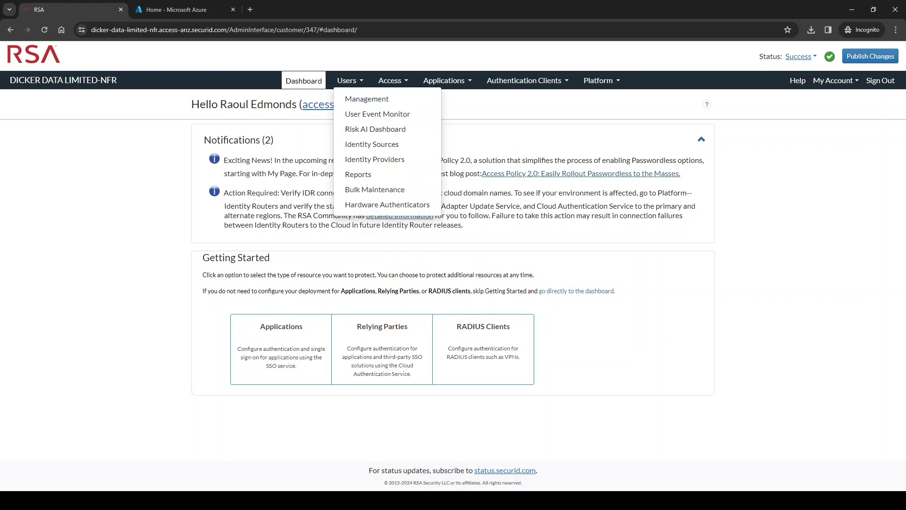
left_click(394, 166)
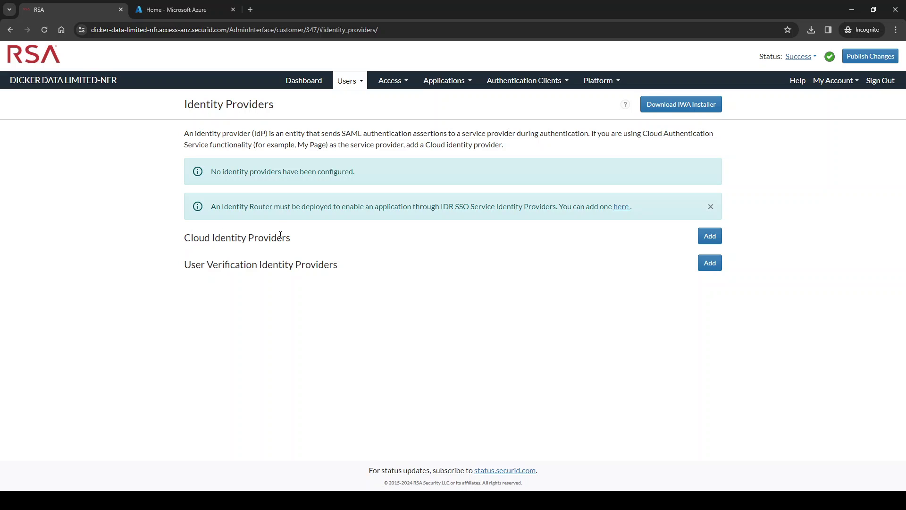
left_click(712, 236)
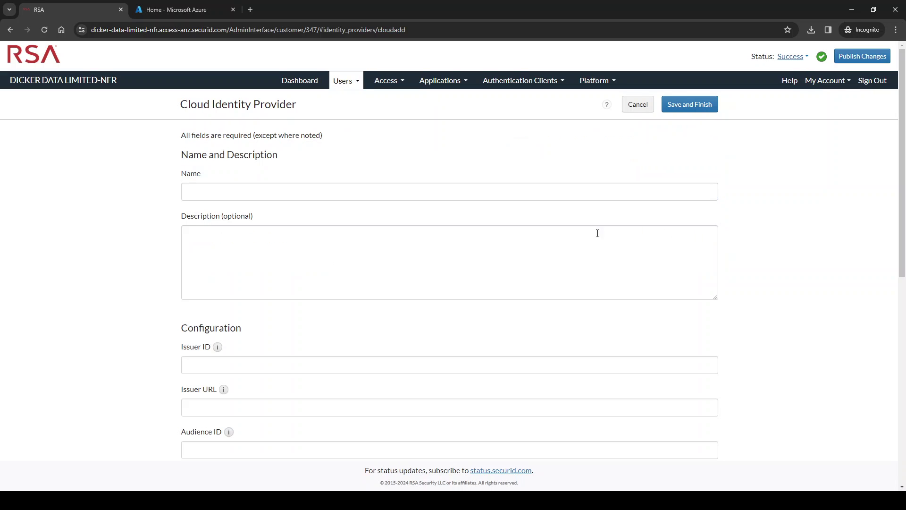
Step: Name the identity provider EntraID and describe it as "Allows users to login to RSA MyPage using their MS Credentials"
left_click(272, 193)
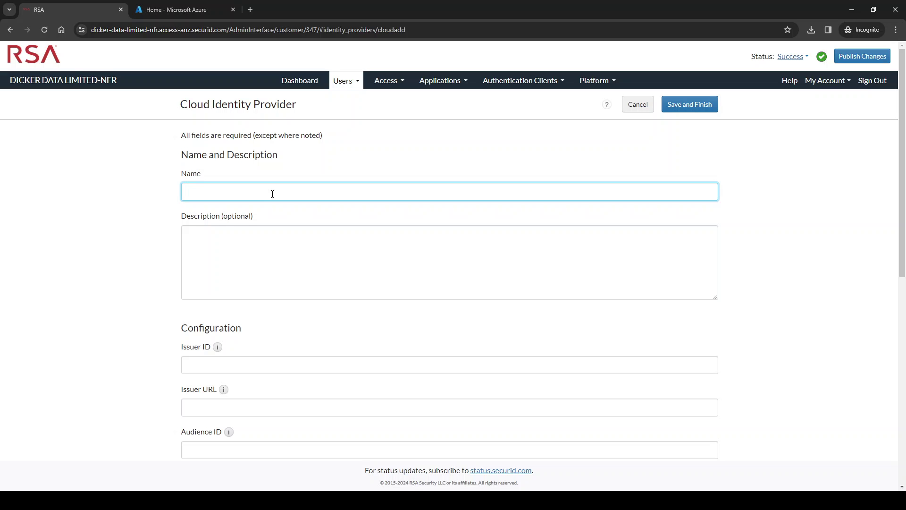
type("EntraID")
left_click(226, 251)
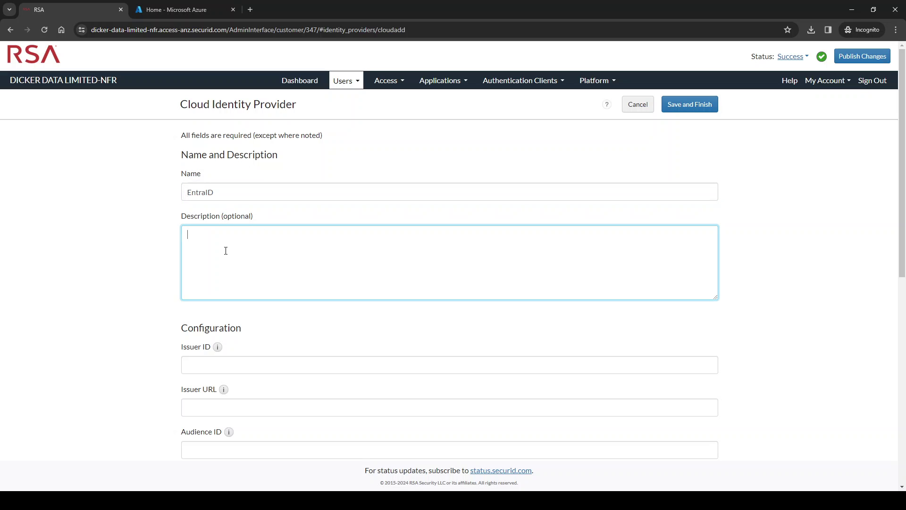
type("Allows users to login to RSA MyPage using th")
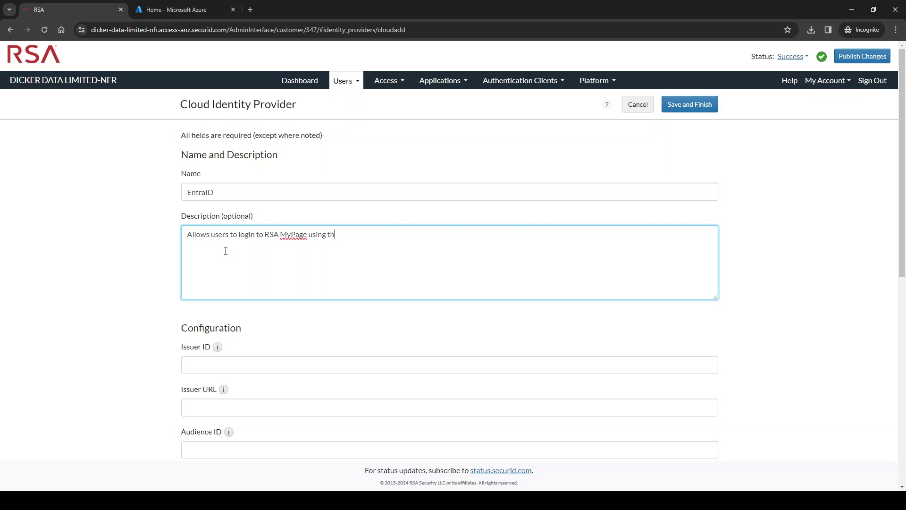
type("eir MS Credentials")
Step: Set the identity provider's Audience ID to 3q3vi48n289m
scroll(167, 316, "down", 3)
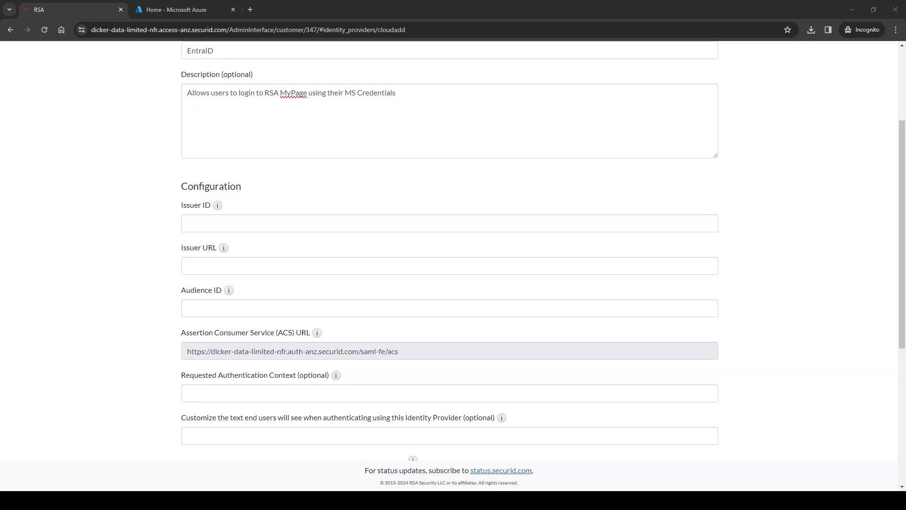
left_click(227, 311)
type("3q3vi48n2e9m")
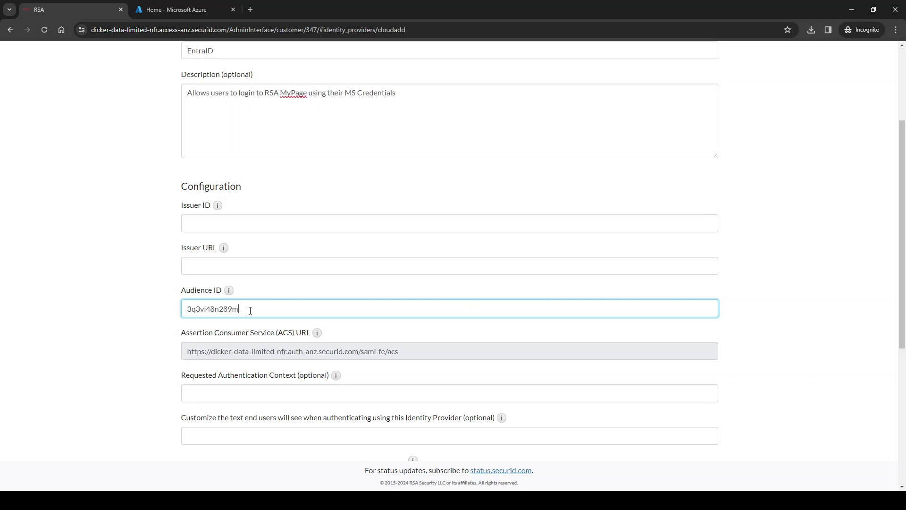
left_click_drag(251, 309, 180, 319)
Step: Copy the identity provider's Assertion Consumer Service (ACS) URL
left_click(414, 355)
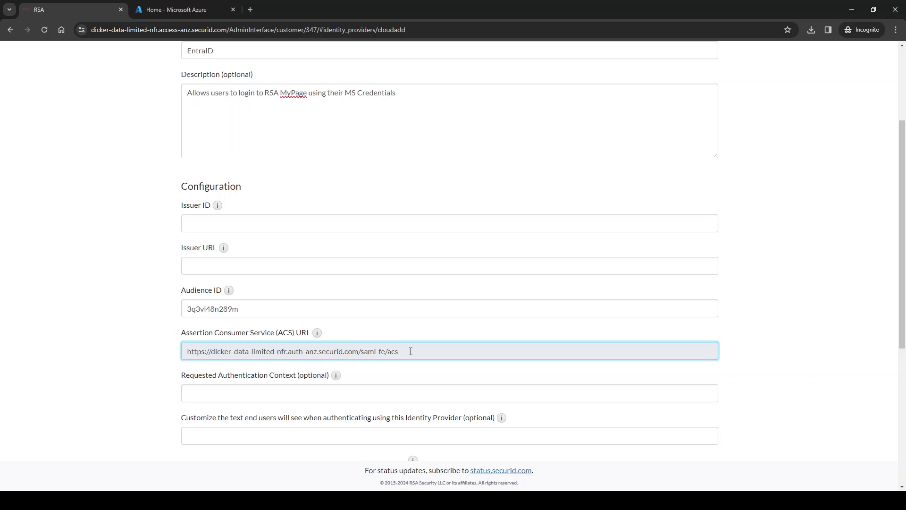
left_click_drag(411, 352, 184, 356)
key("ctrl+c")
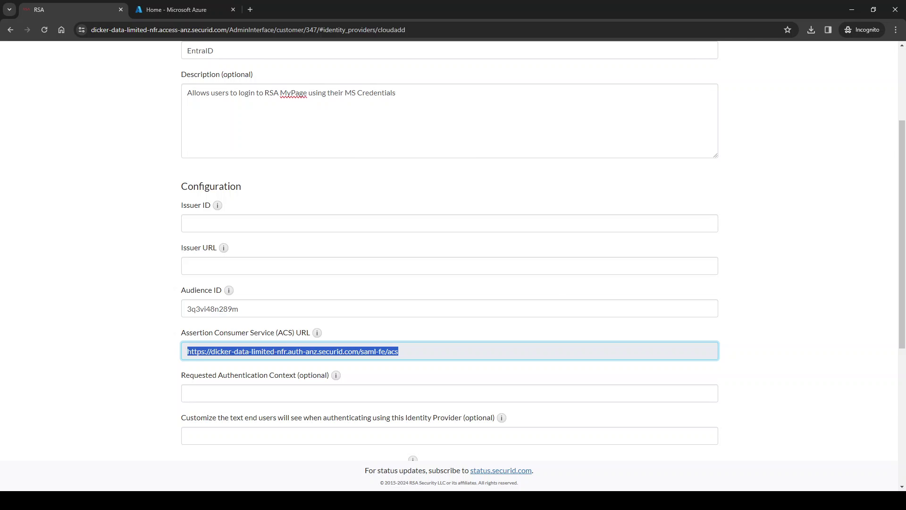
scroll(174, 234, "up", 3)
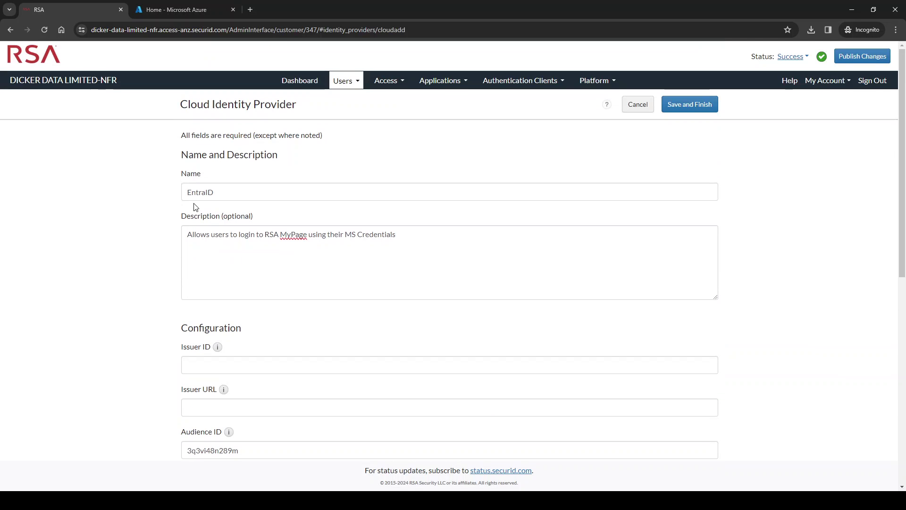
Step: Switch to the Microsoft Azure portal and start creating a custom application under Enterprise applications
left_click(194, 7)
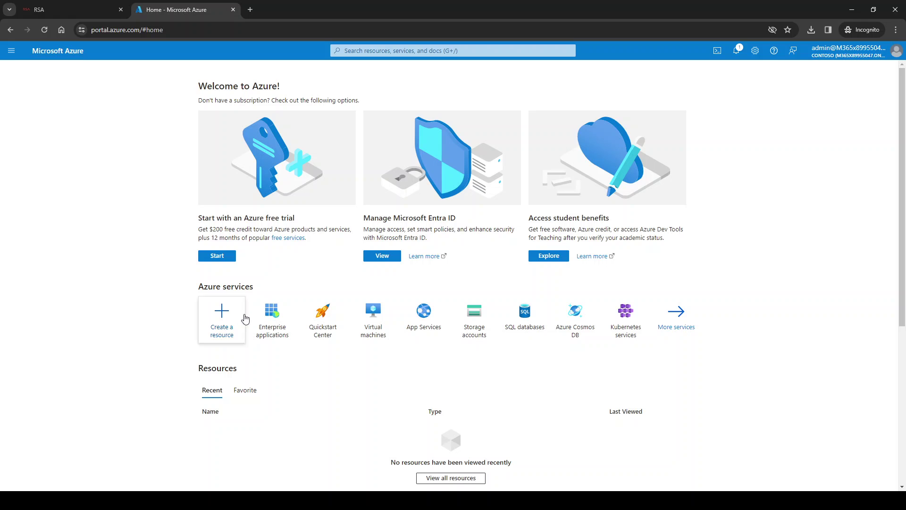
left_click(272, 319)
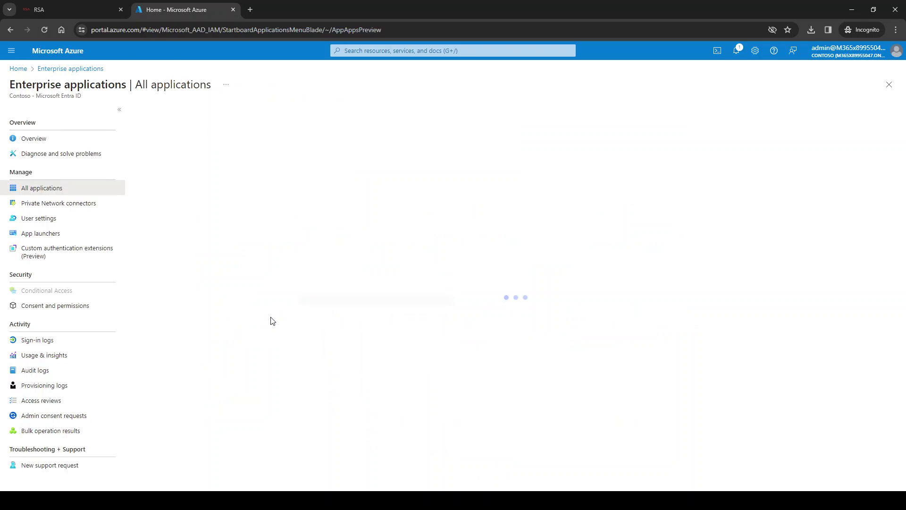
left_click(171, 113)
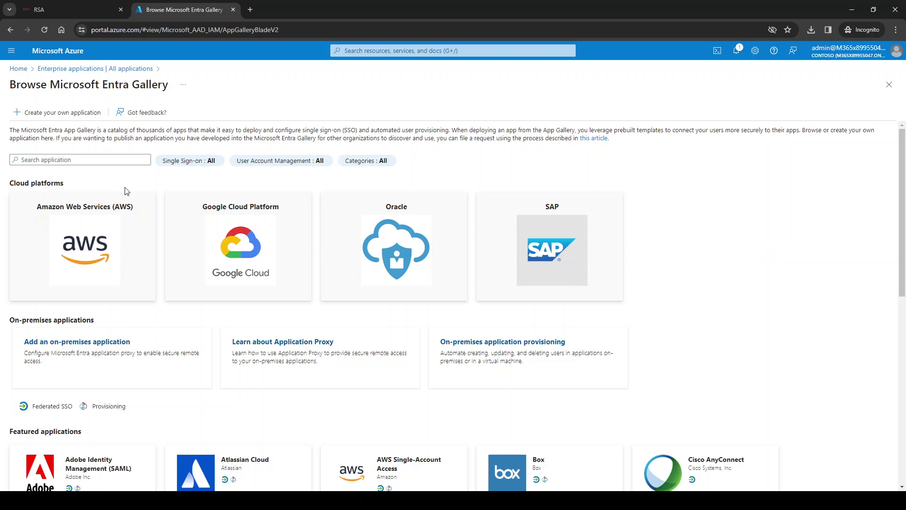
left_click(59, 116)
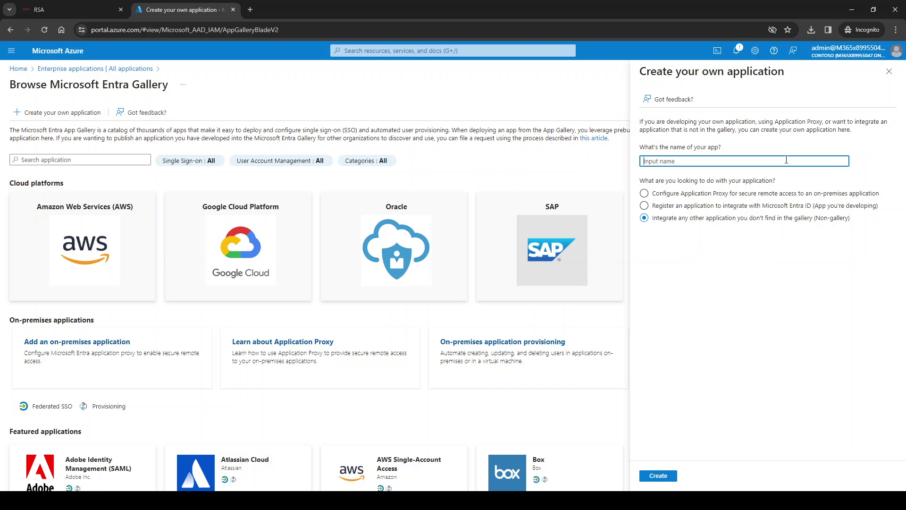
Step: Create a non-gallery application named RSA-IDPlus-IDP and dismiss the resulting notification
type("RSA-IDPlus-IDP")
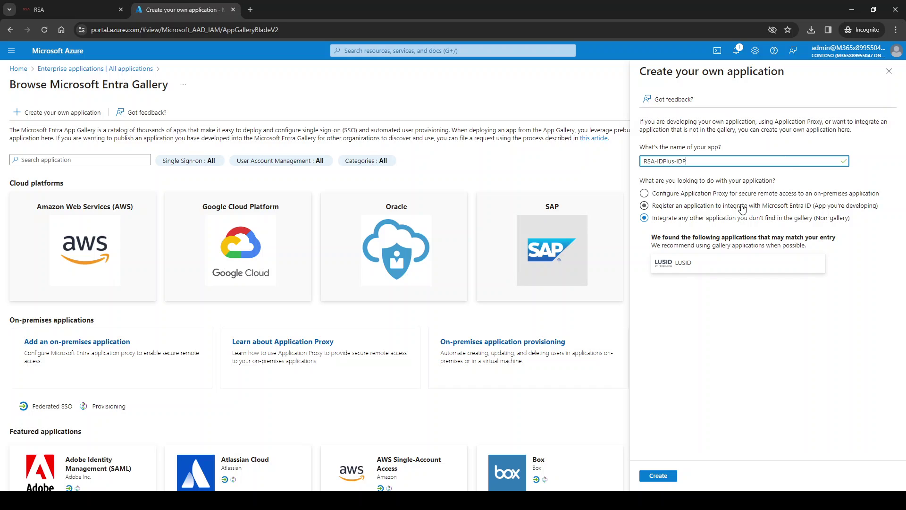
left_click(853, 223)
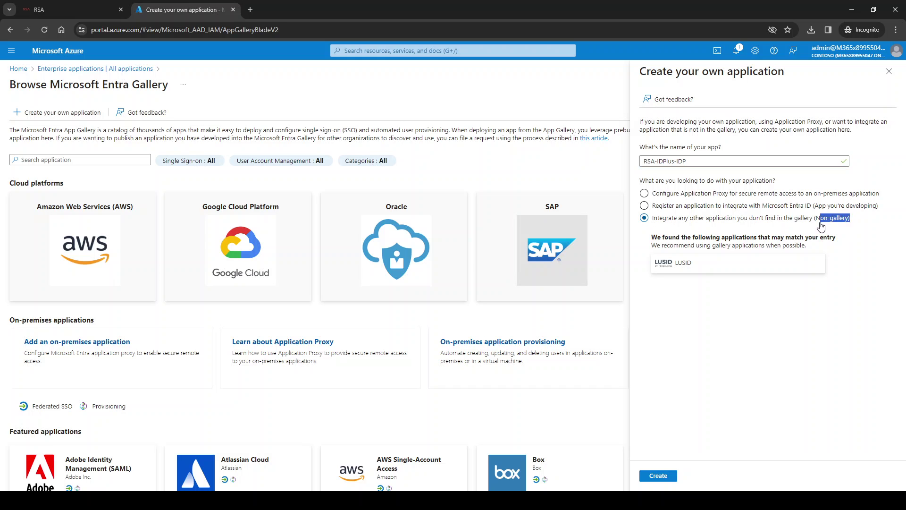
left_click_drag(813, 223, 851, 220)
left_click(662, 474)
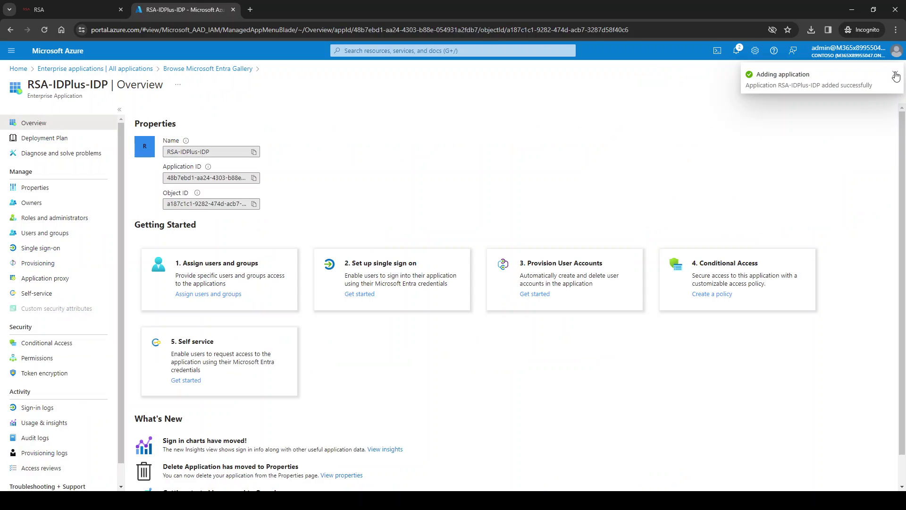
left_click(895, 74)
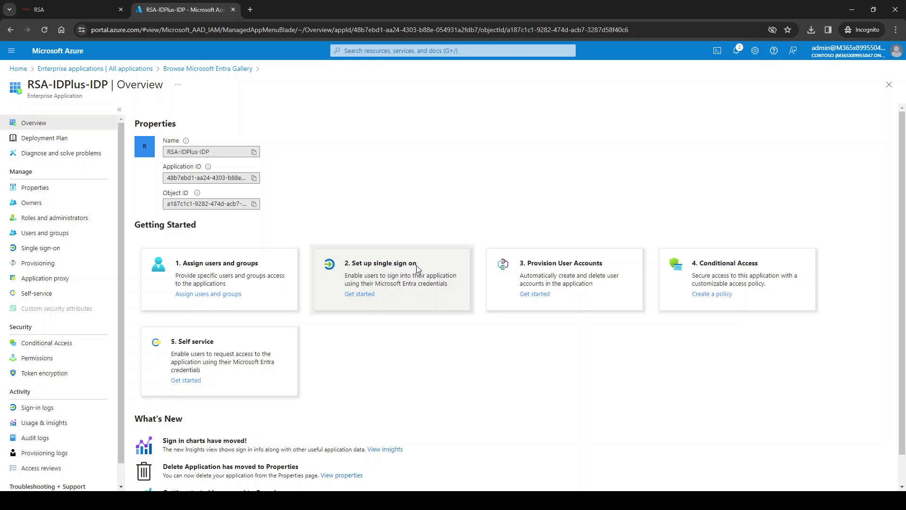
Step: Set the RSA-IDPlus-IDP application's single sign-on method to SAML
left_click(361, 294)
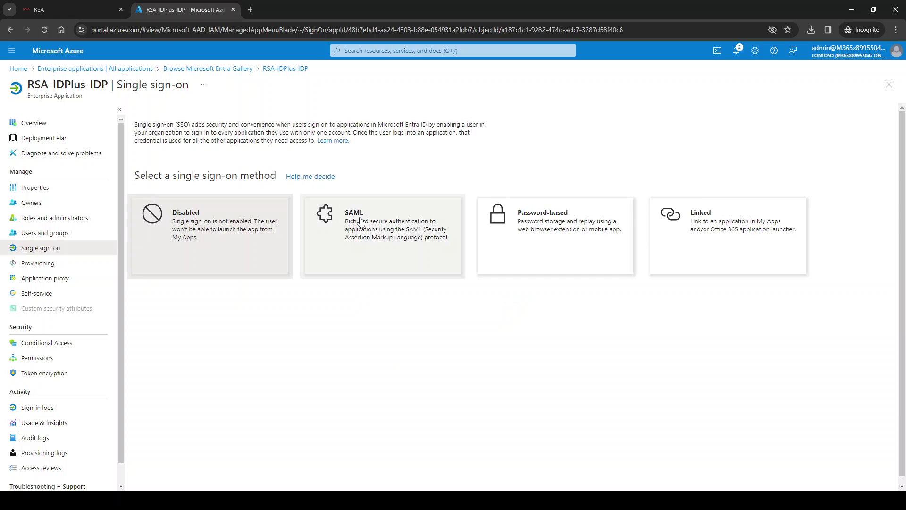
left_click(362, 221)
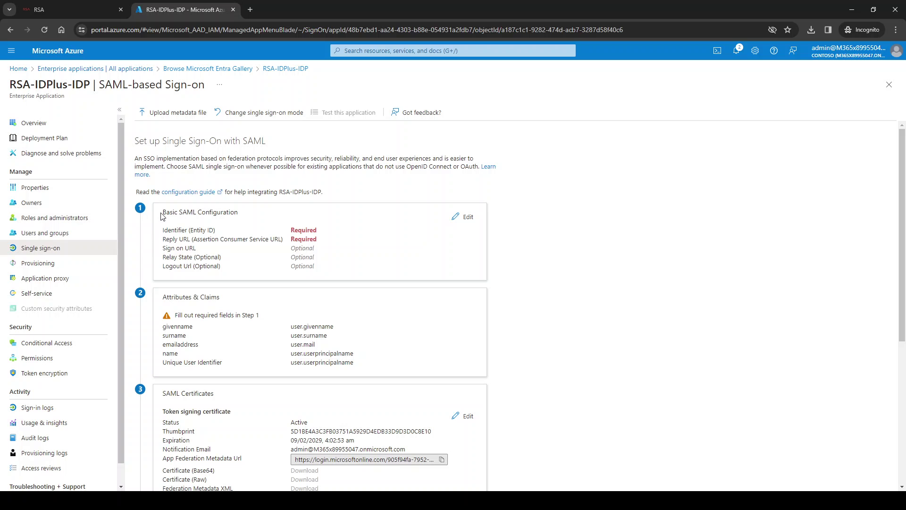
left_click_drag(163, 212, 241, 216)
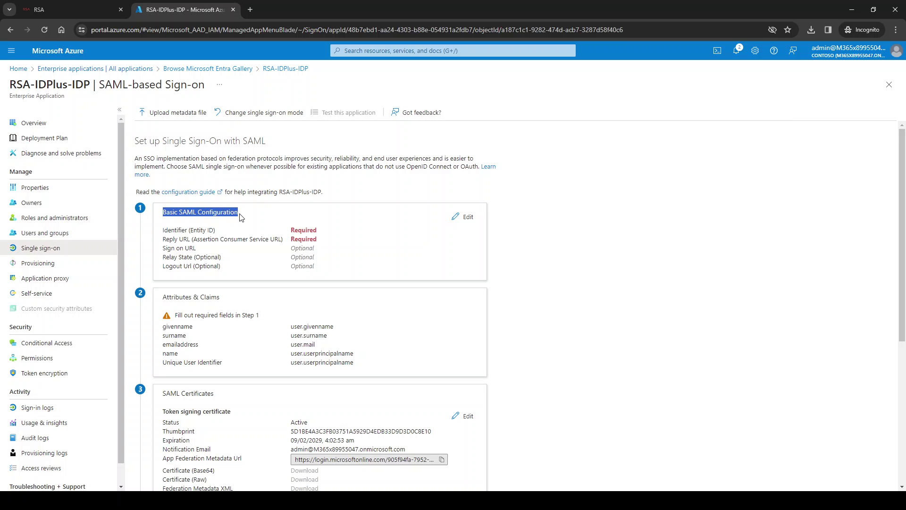
Step: Add 3q3vi48n289m as the Identifier (Entity ID) in the Basic SAML Configuration
left_click(467, 218)
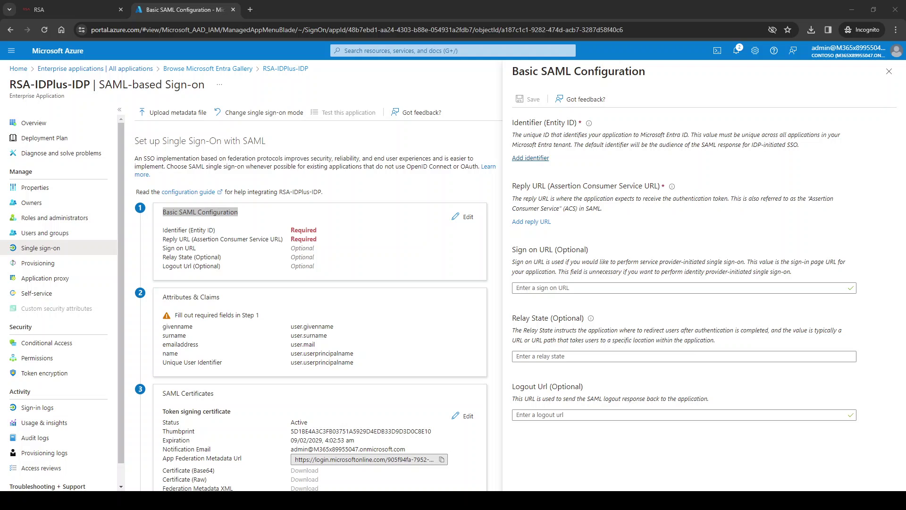
left_click(530, 158)
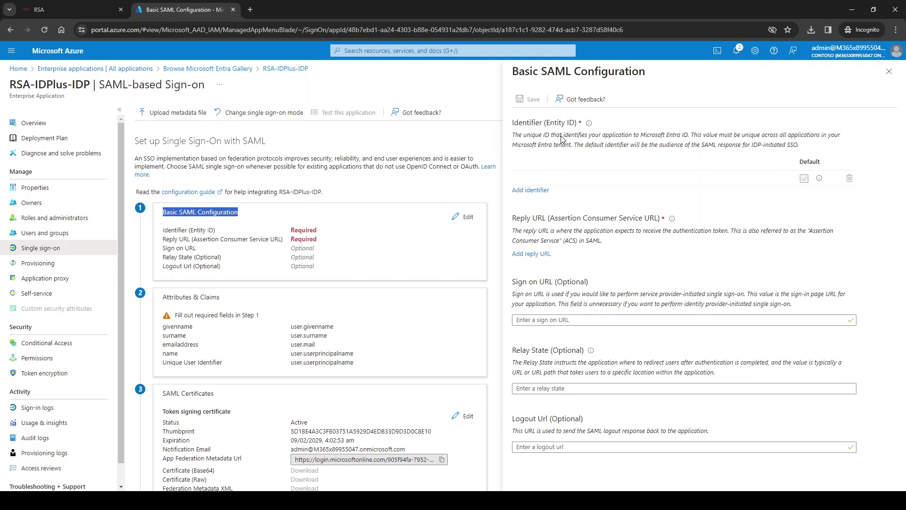
left_click(529, 178)
type("3q3vi48n289m")
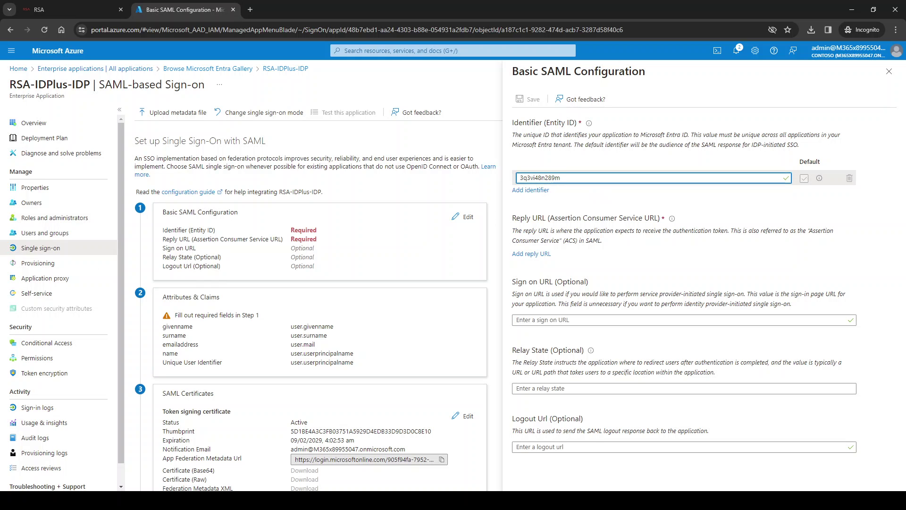
key("alt+Tab")
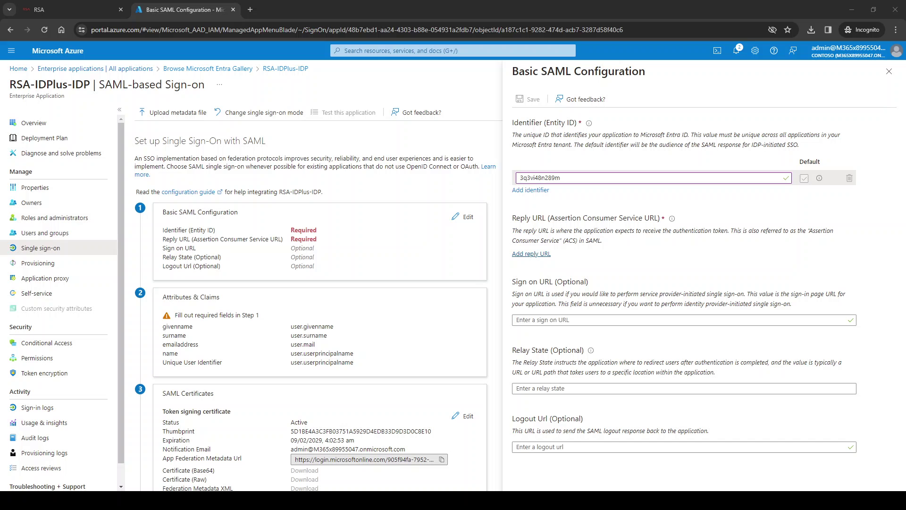
left_click(532, 253)
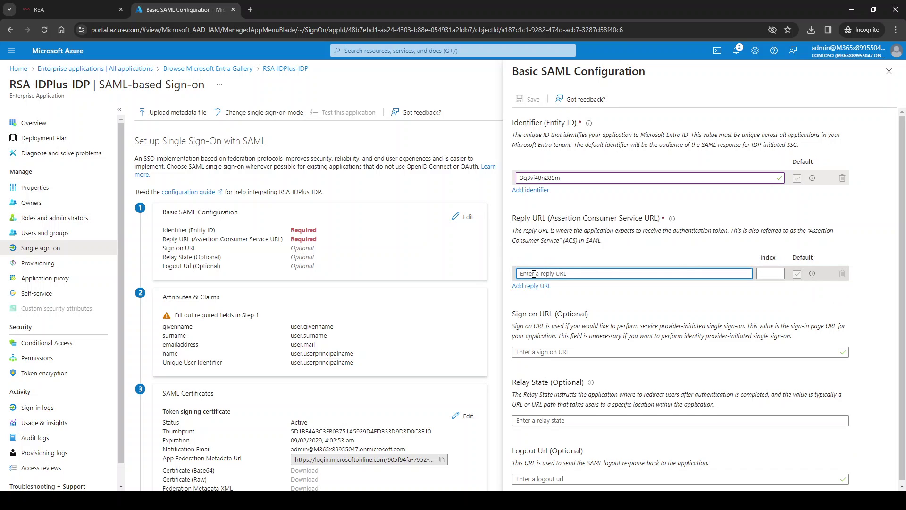
key("ctrl+v")
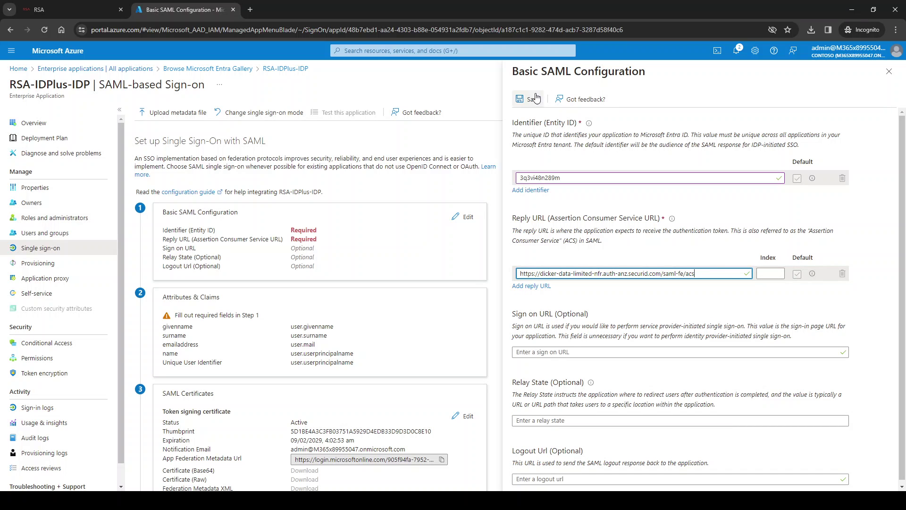
left_click(536, 99)
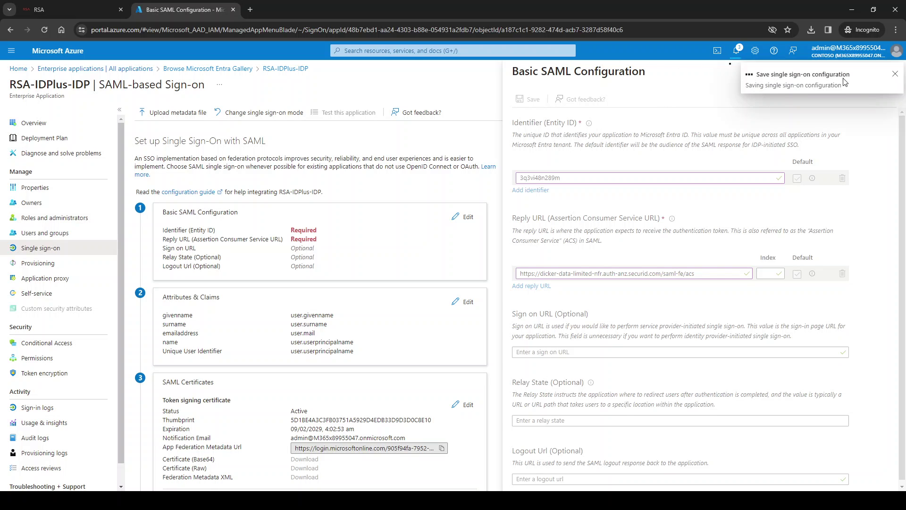
left_click(895, 76)
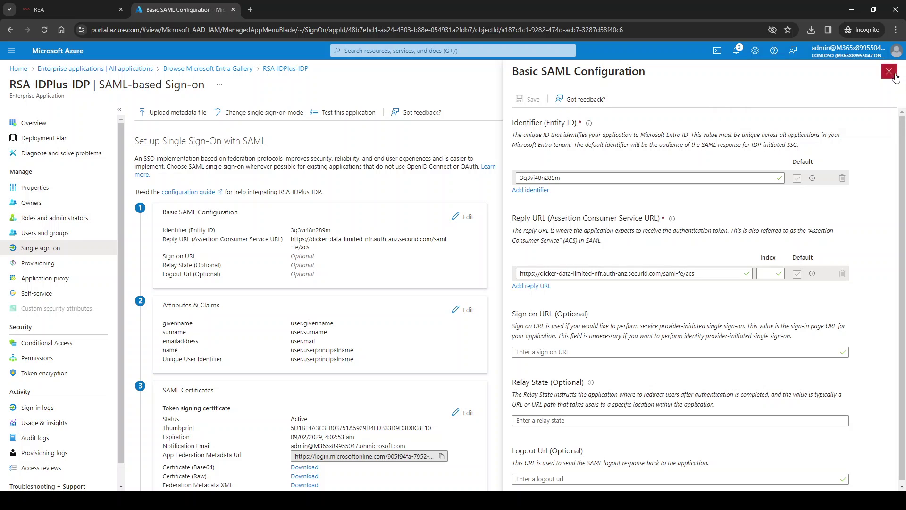
left_click(893, 72)
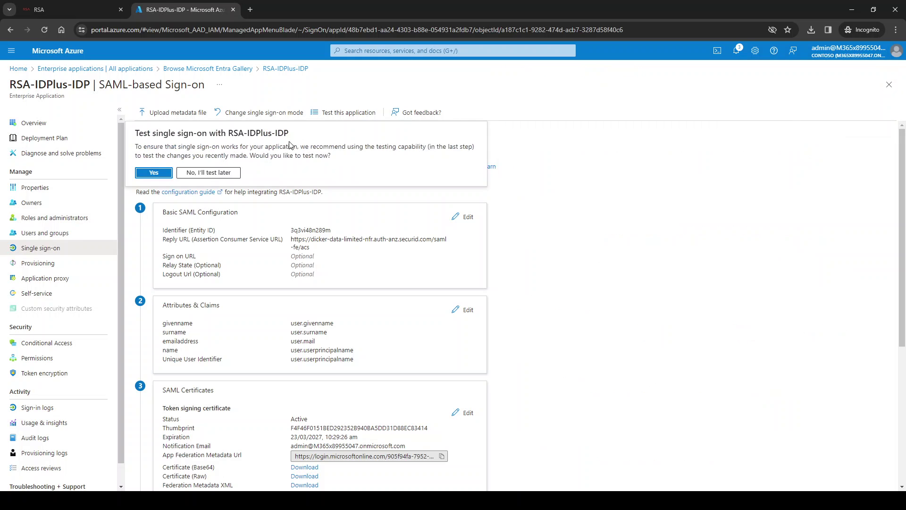
left_click(213, 174)
Step: Download the Base64 token signing certificate from the SAML Certificates section
scroll(387, 175, "down", 5)
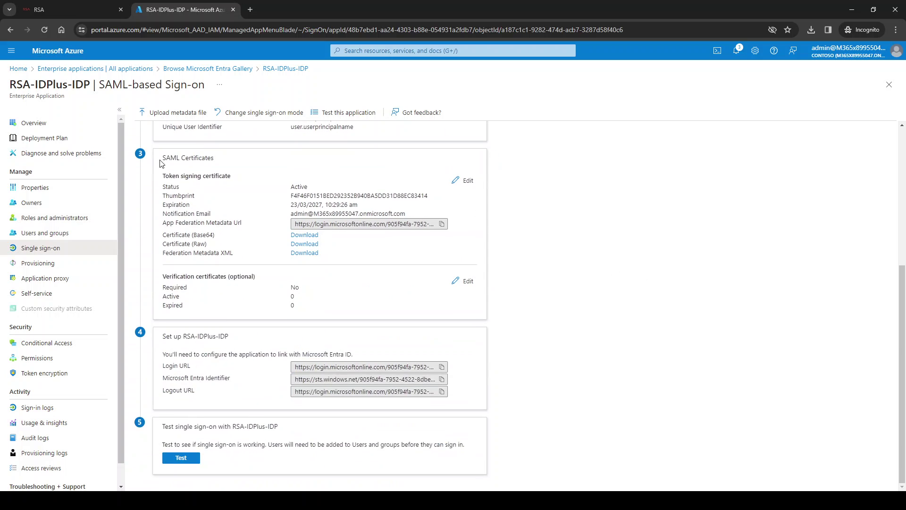
left_click_drag(161, 158, 219, 165)
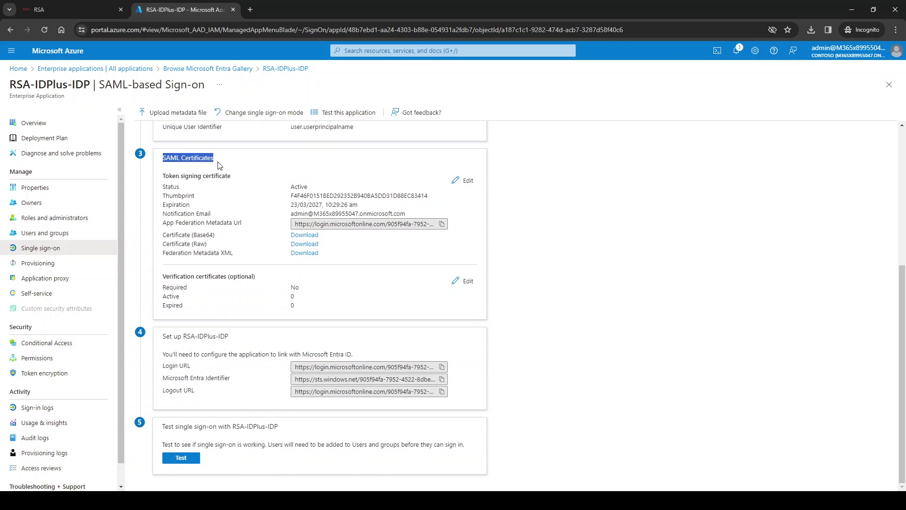
left_click(303, 236)
Step: Copy the Login URL and the Microsoft Entra Identifier from the Set up RSA-IDPlus-IDP section
left_click_drag(296, 367, 465, 372)
left_click(442, 366)
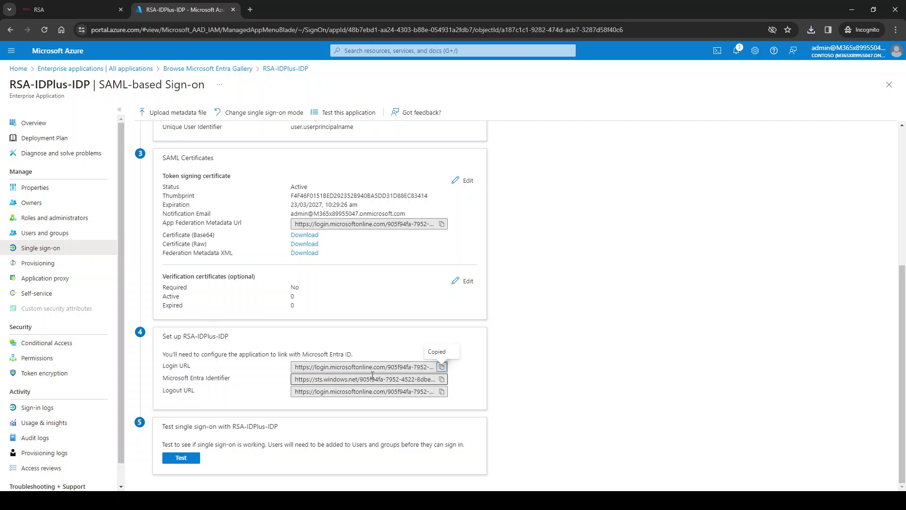
left_click_drag(297, 380, 497, 389)
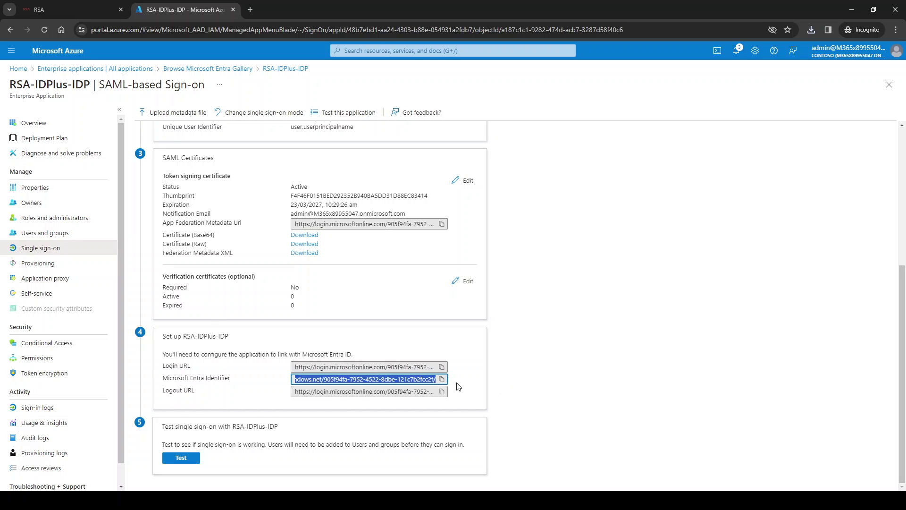
left_click(441, 379)
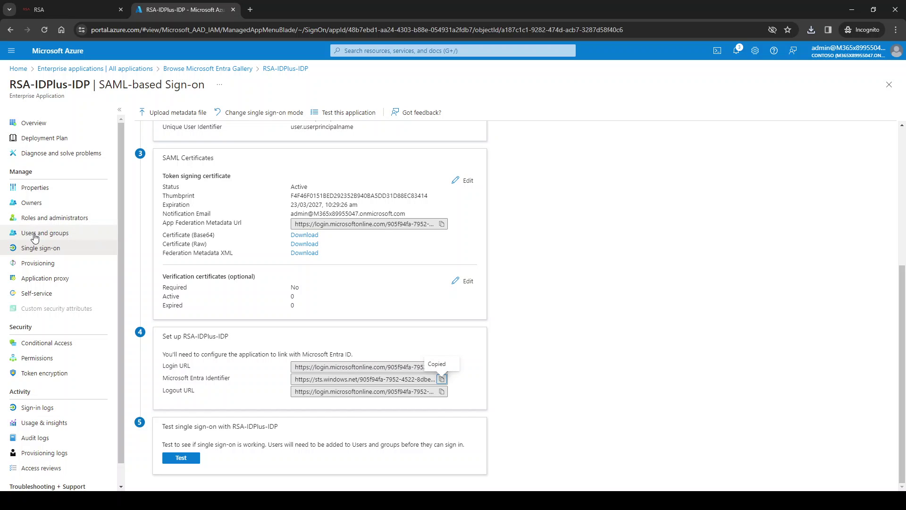
Step: Assign the All Employees group to the RSA-IDPlus-IDP enterprise application
left_click(34, 236)
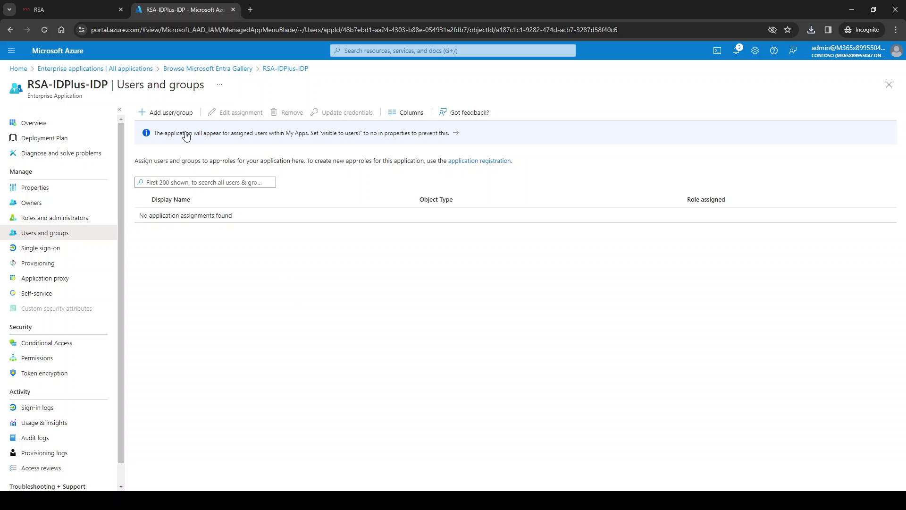
left_click(173, 117)
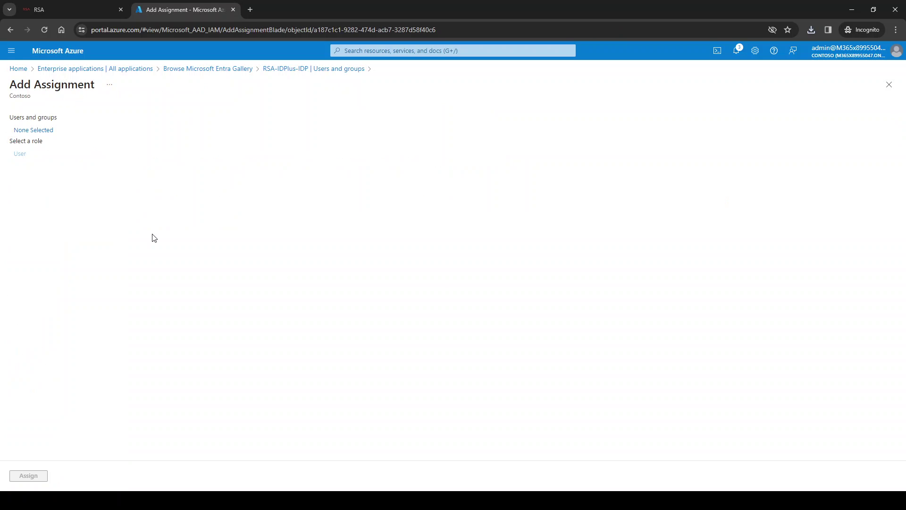
left_click(29, 135)
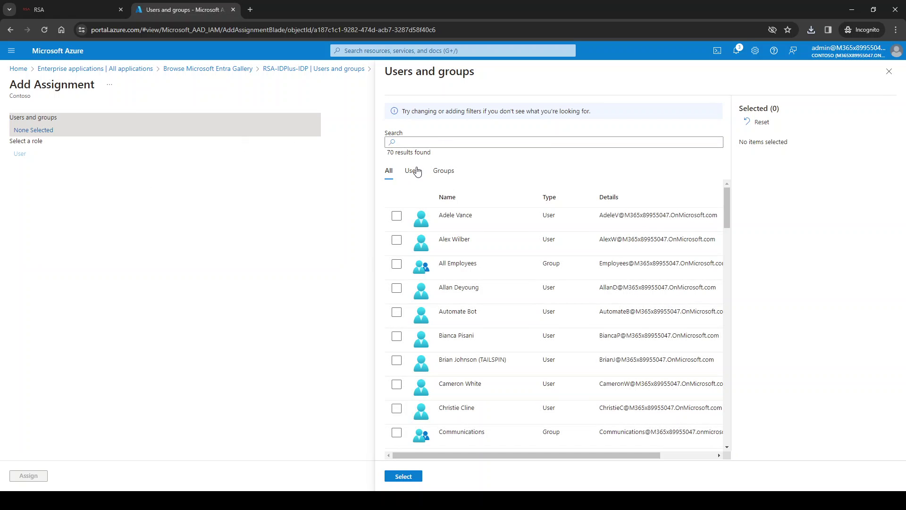
left_click(443, 173)
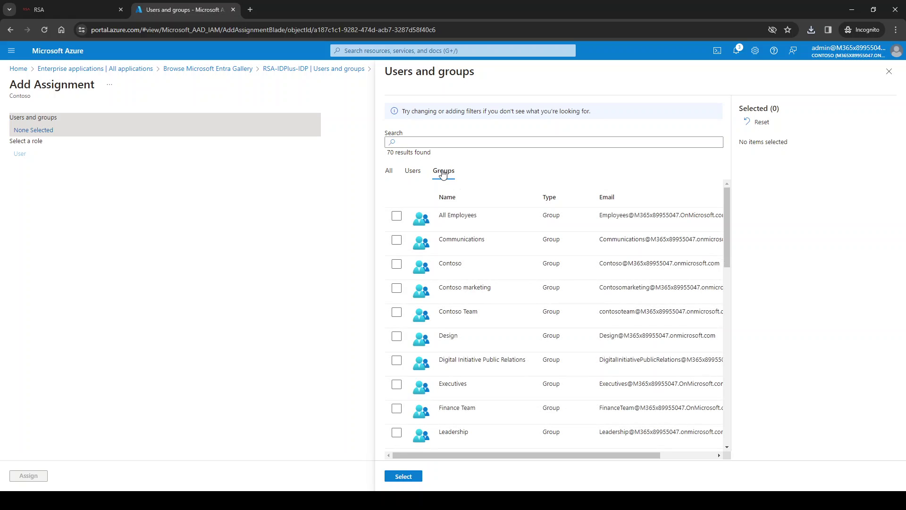
left_click(397, 217)
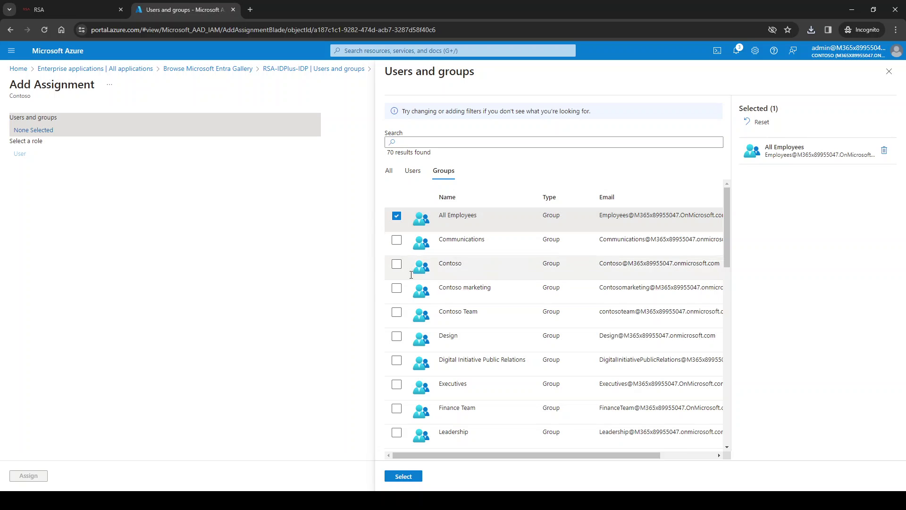
left_click(404, 476)
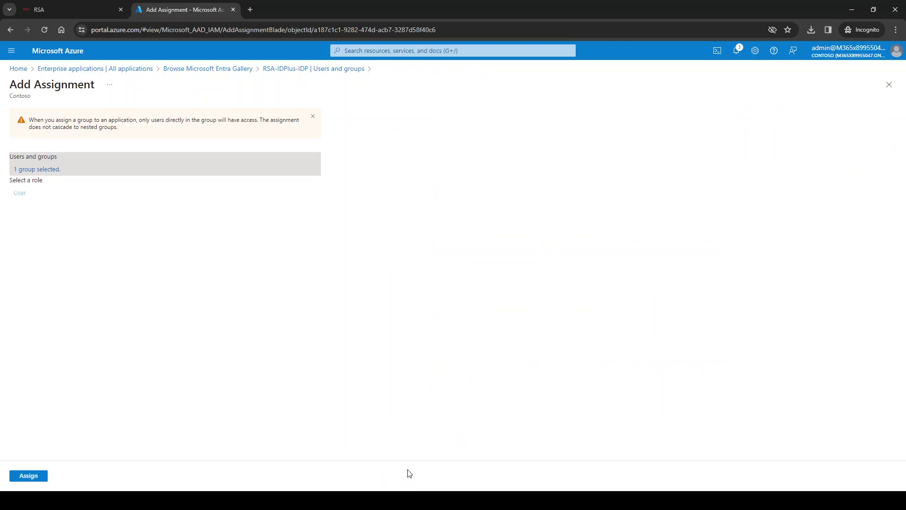
left_click(29, 475)
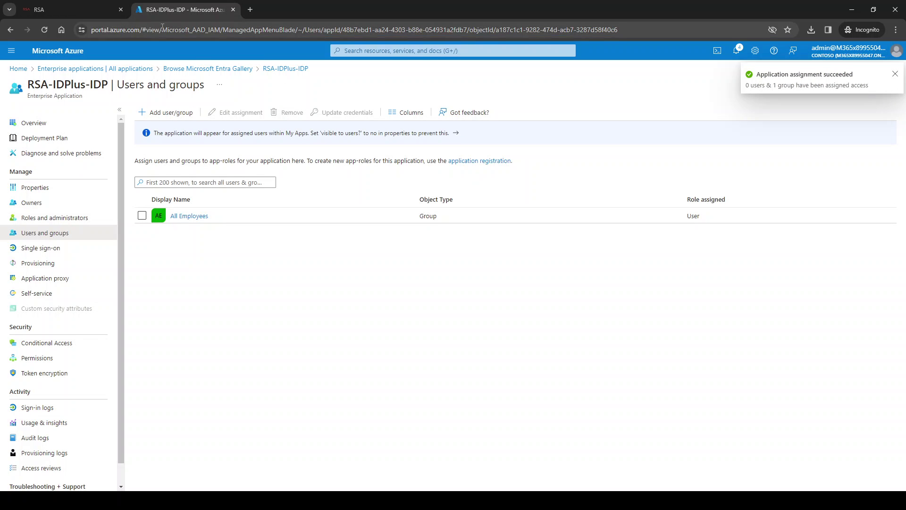
left_click(61, 9)
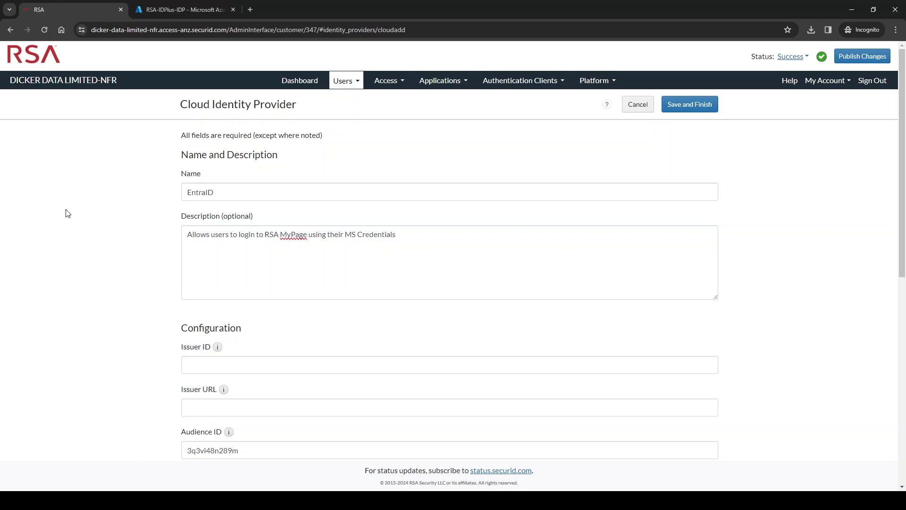
key("Tab")
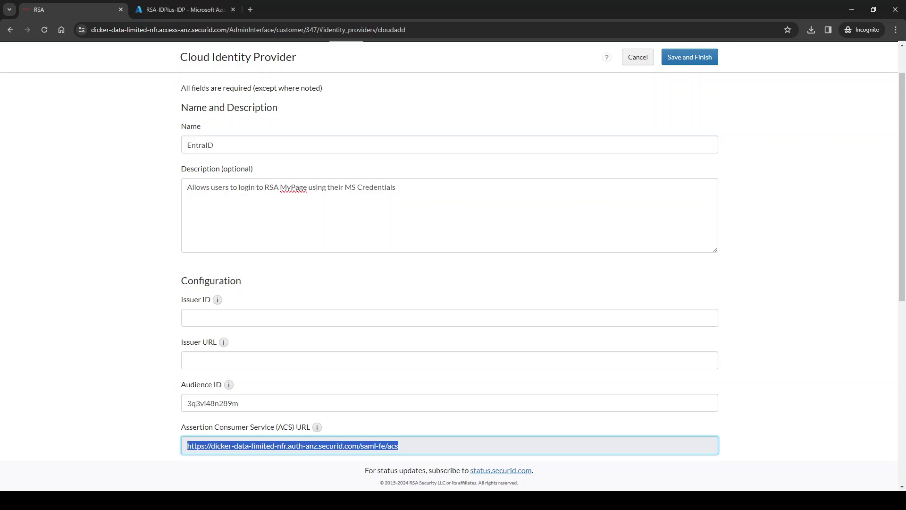
key("alt+Tab")
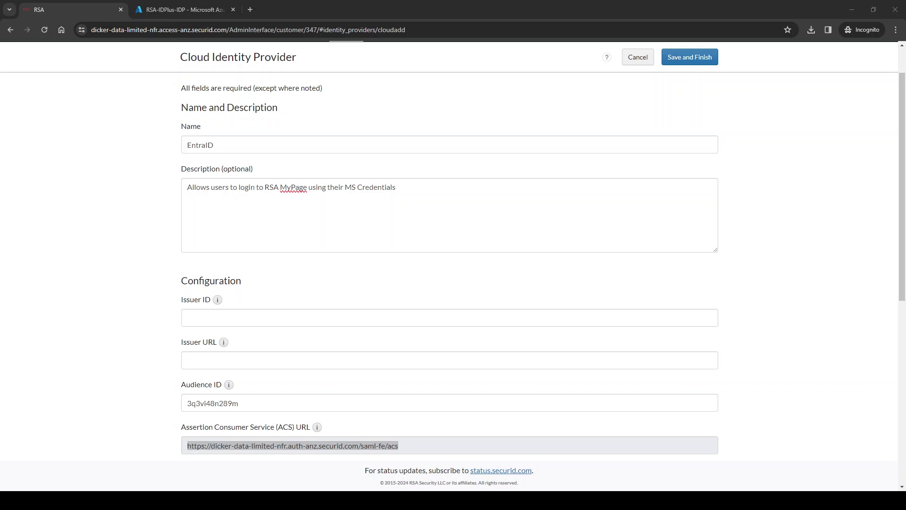
left_click(218, 320)
key("ctrl+v")
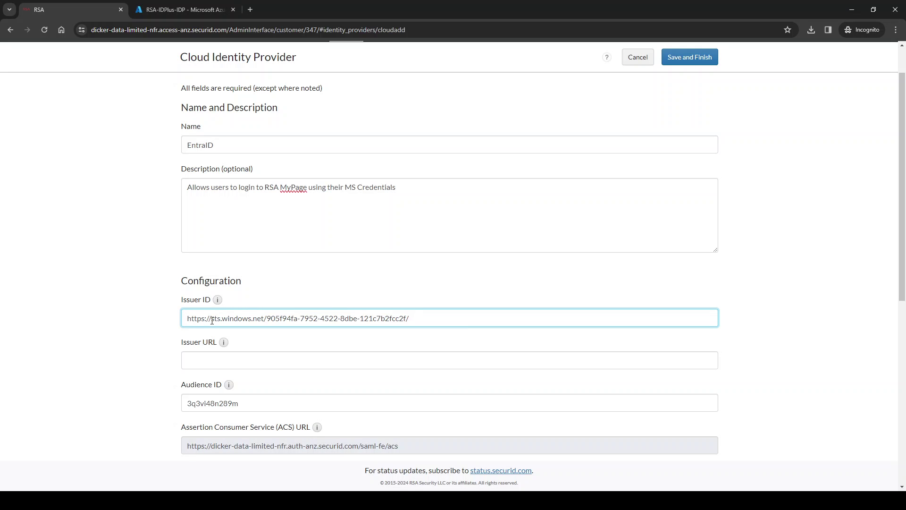
left_click_drag(211, 319, 265, 317)
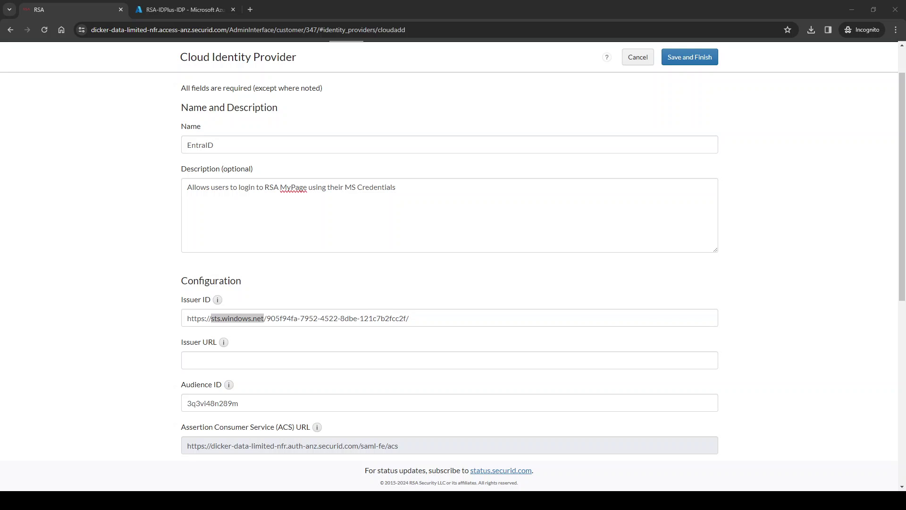
left_click(222, 359)
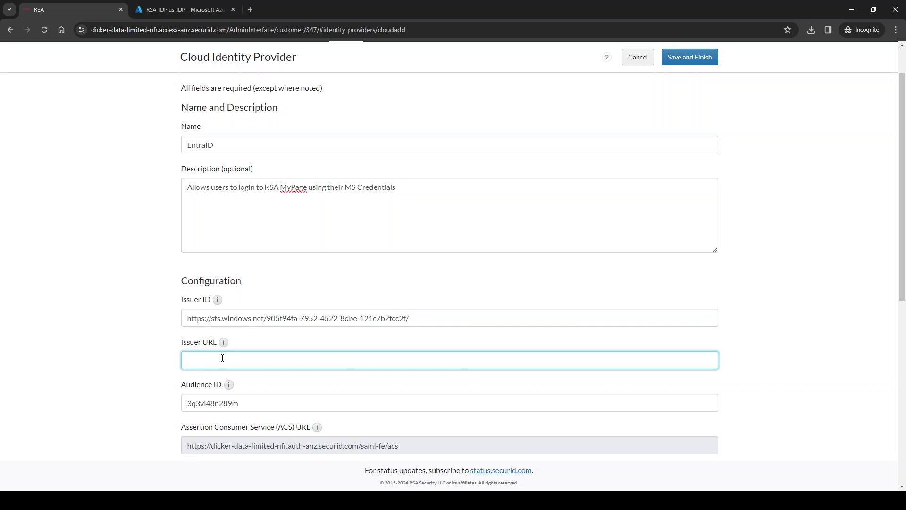
key("ctrl+v")
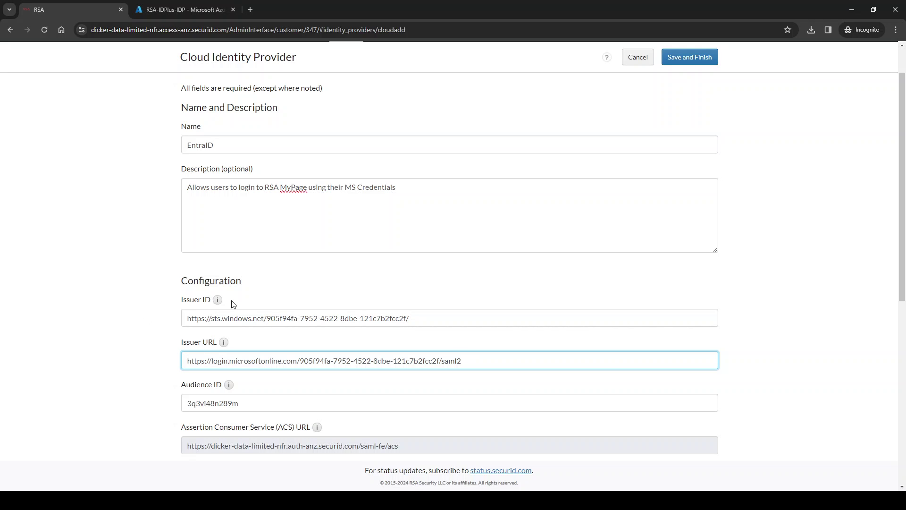
Step: Upload the downloaded token signing certificate for assertion validation and save the EntraID cloud identity provider
scroll(508, 325, "down", 2)
scroll(505, 324, "down", 5)
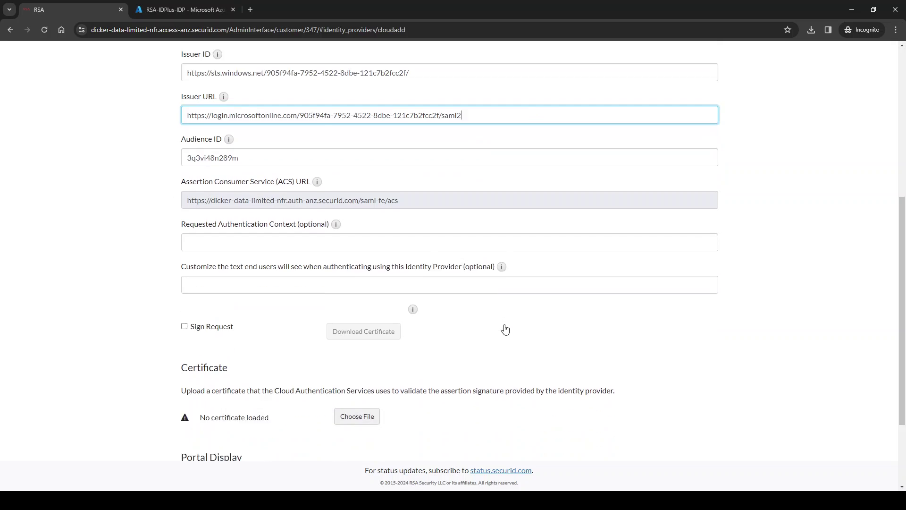
scroll(435, 335, "down", 1)
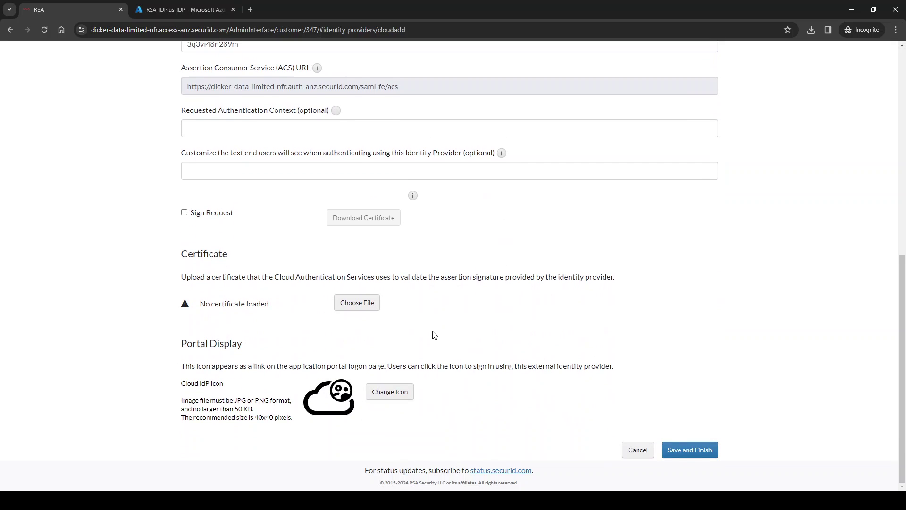
left_click_drag(182, 254, 234, 264)
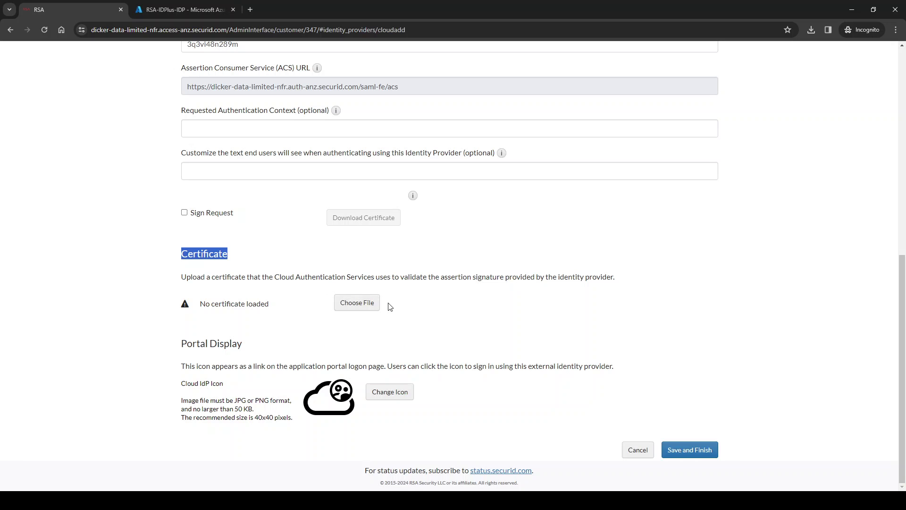
left_click(357, 303)
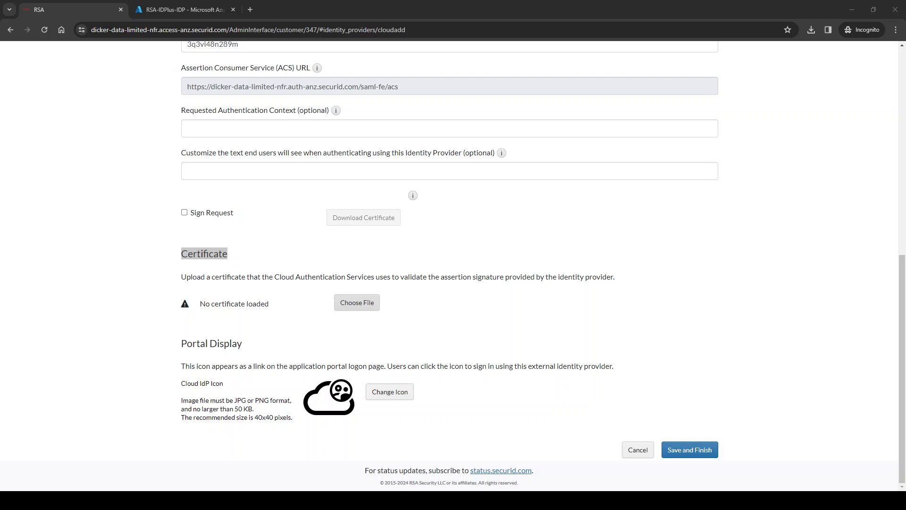
left_click(689, 451)
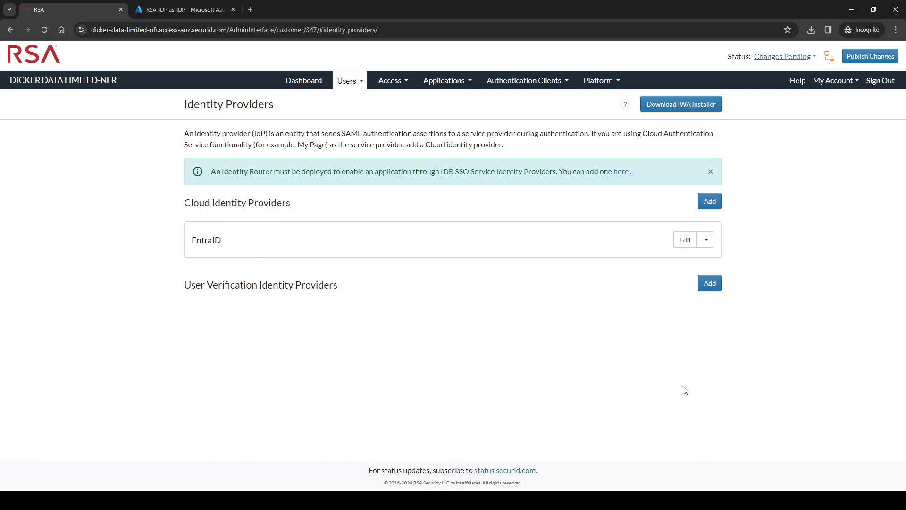
Step: Enable My Applications in the My Page access settings and review the available 2.0 access policies for authentication
left_click(407, 85)
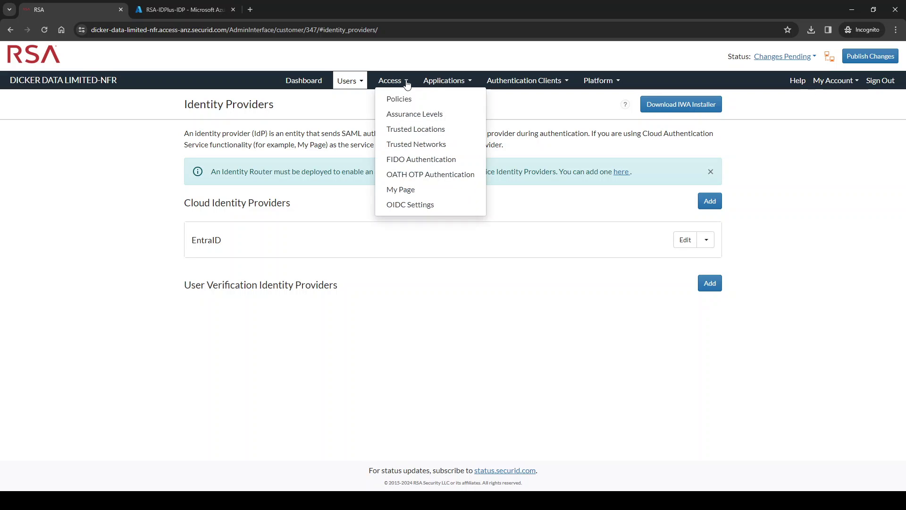
left_click(403, 195)
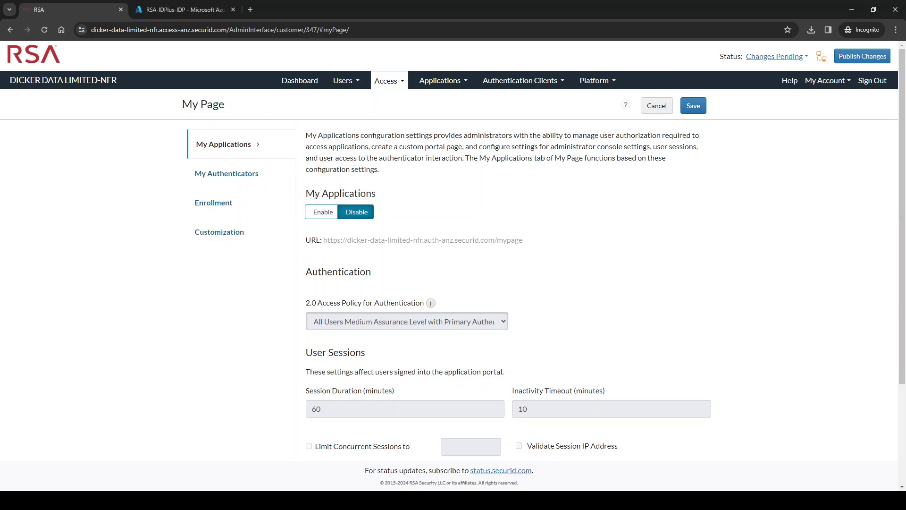
left_click_drag(307, 196, 380, 197)
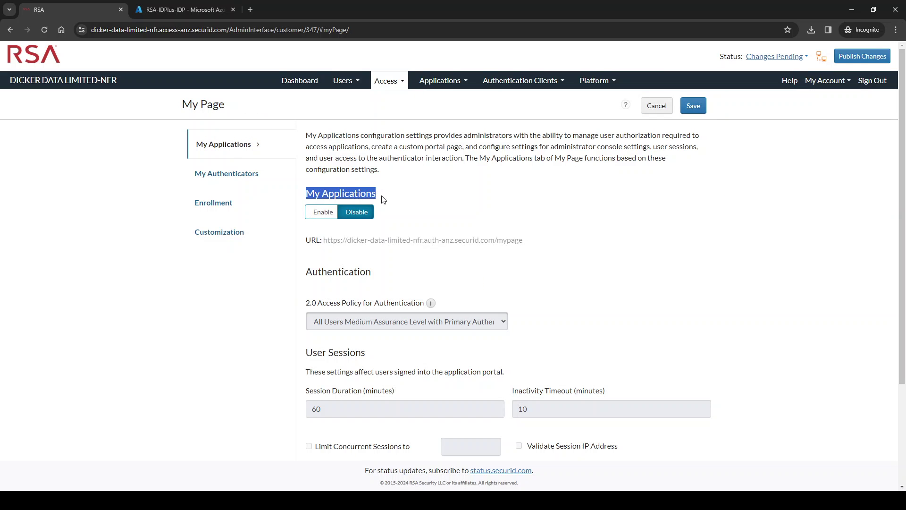
left_click(323, 213)
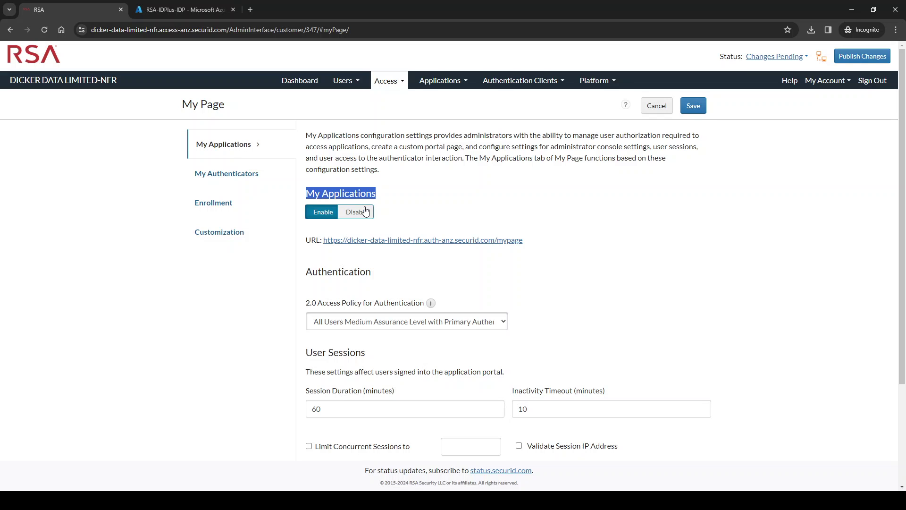
left_click(497, 211)
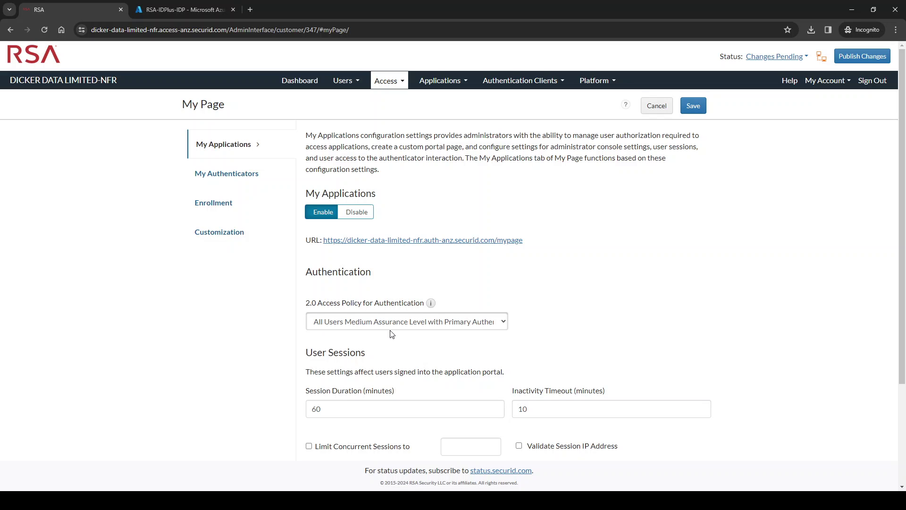
left_click(506, 322)
left_click(555, 317)
scroll(422, 240, "down", 2)
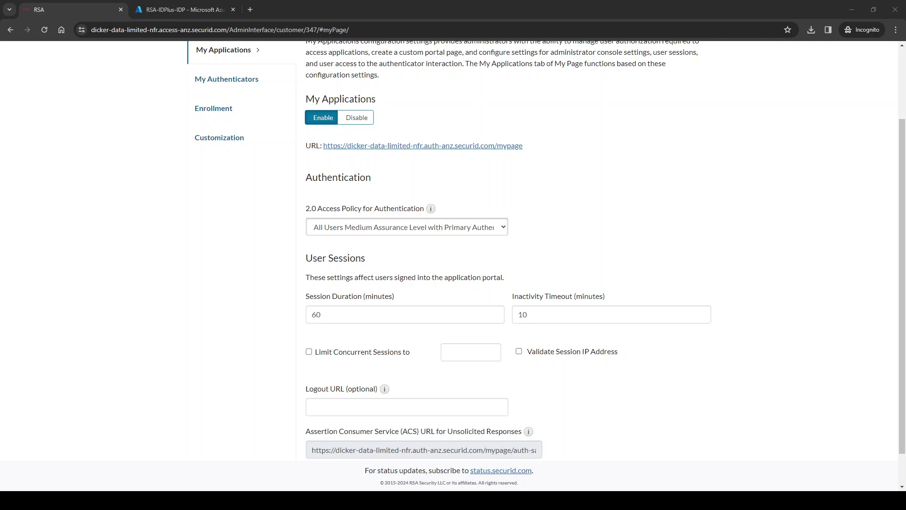
left_click(382, 400)
type("https://login.microsoftonline.com/logout.srf")
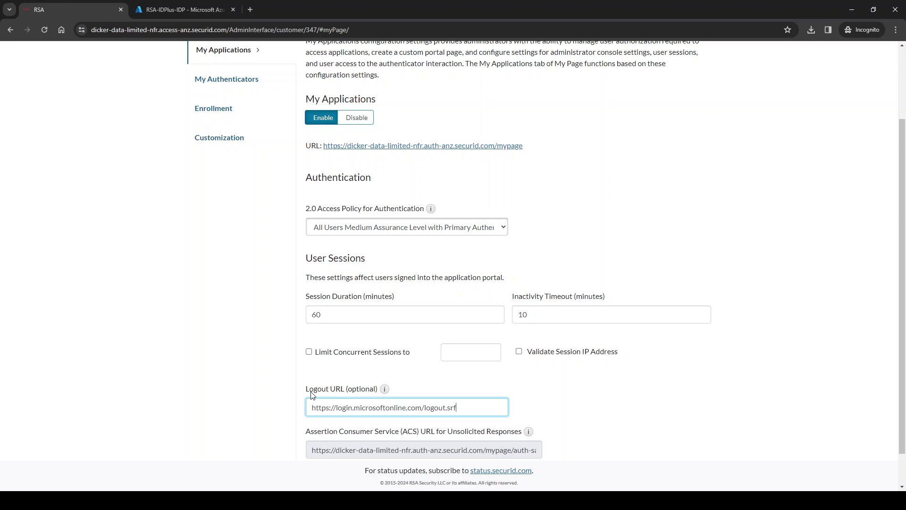
left_click_drag(306, 388, 378, 395)
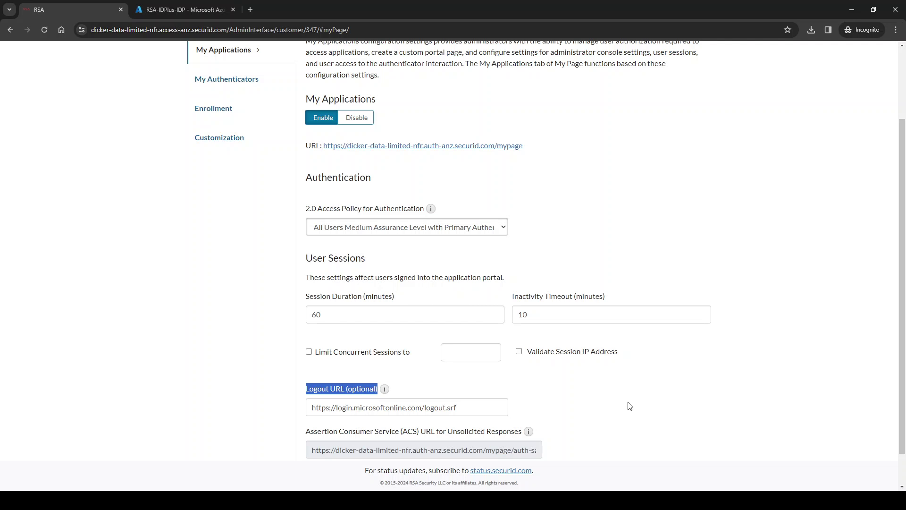
scroll(501, 390, "up", 3)
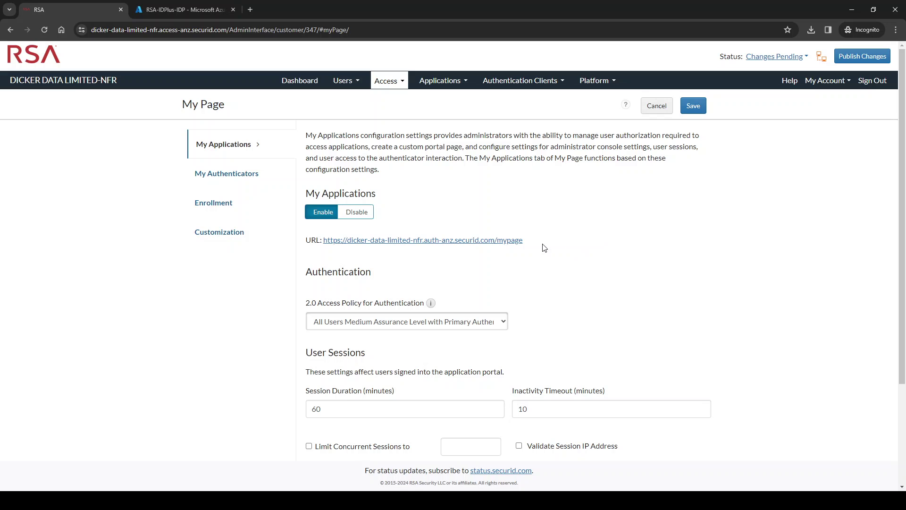
left_click_drag(529, 244, 324, 242)
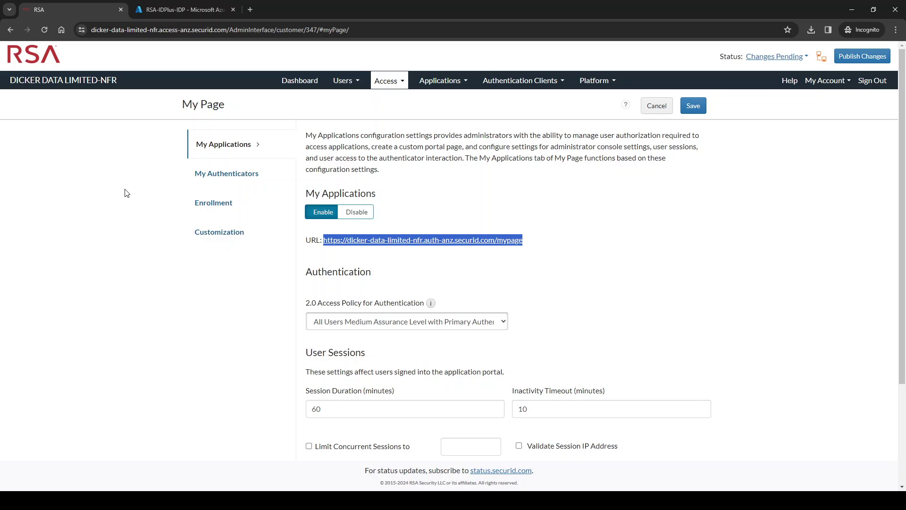
Step: Enable My Authenticators in the My Page settings
left_click(227, 177)
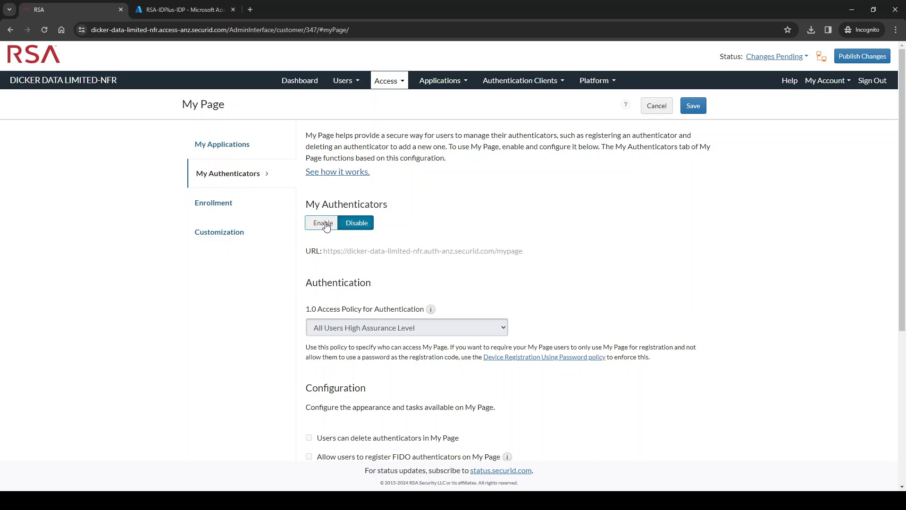
left_click(320, 227)
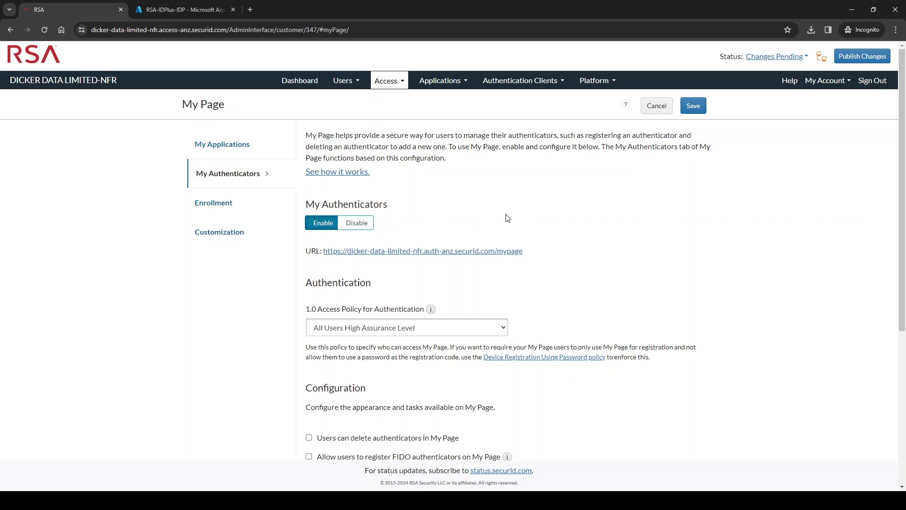
scroll(415, 291, "down", 1)
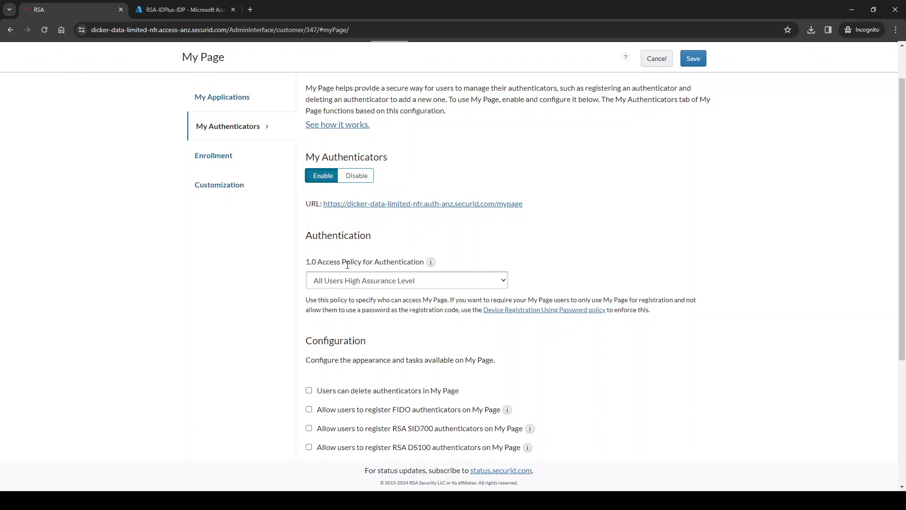
Step: Allow users to delete authenticators and register FIDO authenticators on My Page: FIDO Security Key, Windows Hello and Android phone
left_click_drag(307, 264, 424, 263)
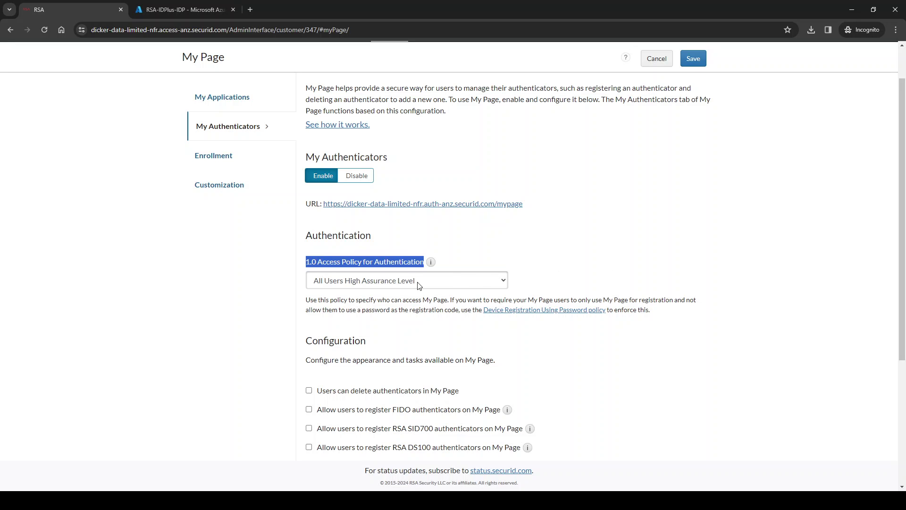
left_click(542, 264)
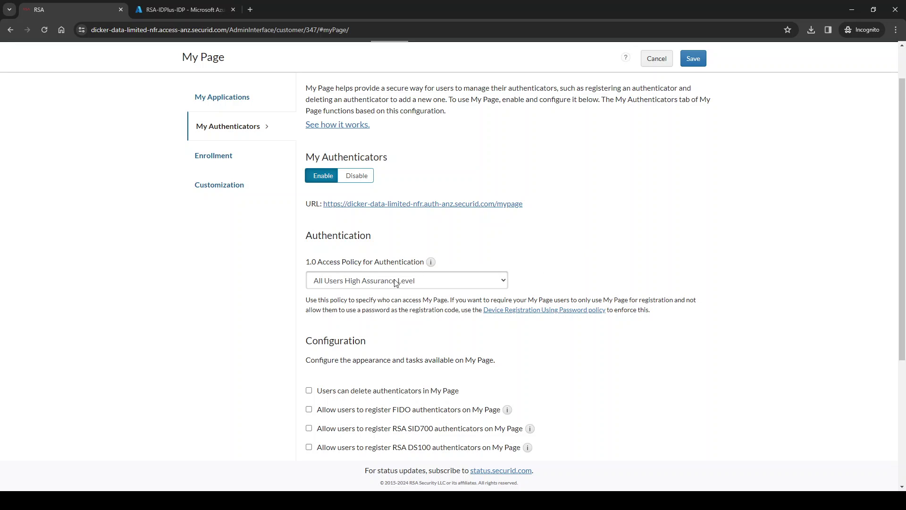
scroll(406, 293, "down", 3)
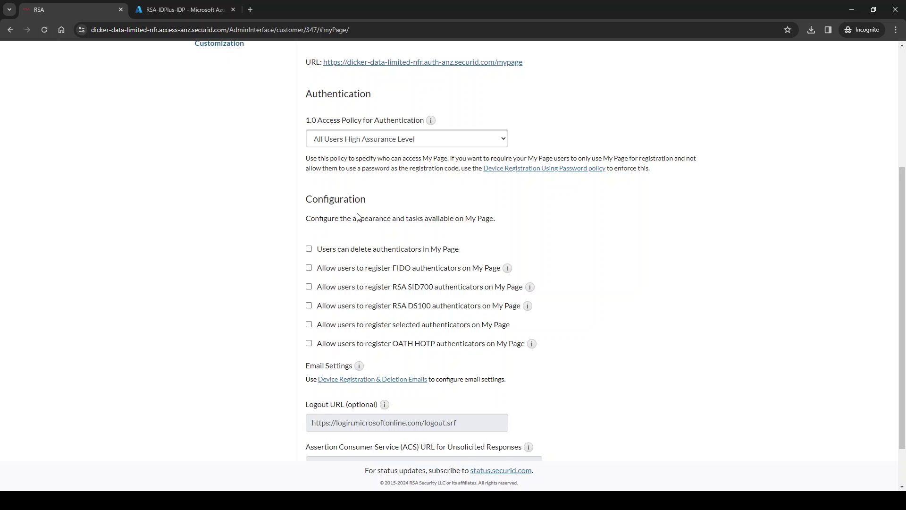
left_click(310, 250)
left_click(310, 268)
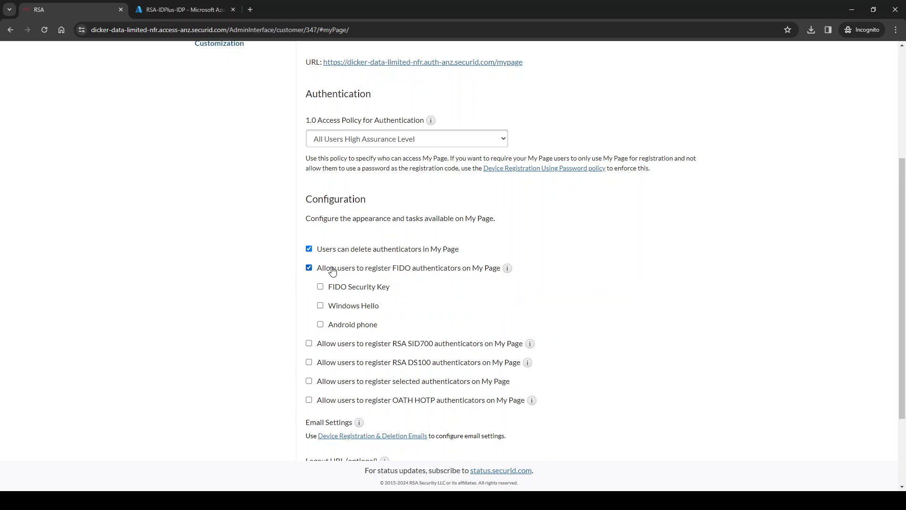
left_click(320, 287)
left_click(321, 305)
left_click(321, 325)
Step: Allow users to register RSA SID700 and RSA DS100 authenticators, including the DS100 OTP Credential and FIDO Credential
left_click(309, 343)
left_click(309, 362)
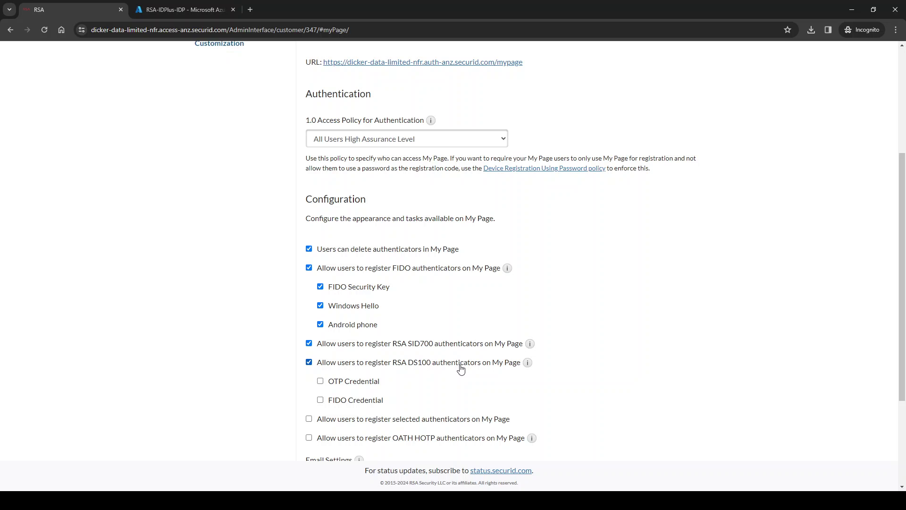
left_click(320, 381)
left_click(321, 400)
Step: Allow registration of selected authenticators on My Page, choosing only SecurID App/RSA Authenticator App
scroll(283, 330, "down", 3)
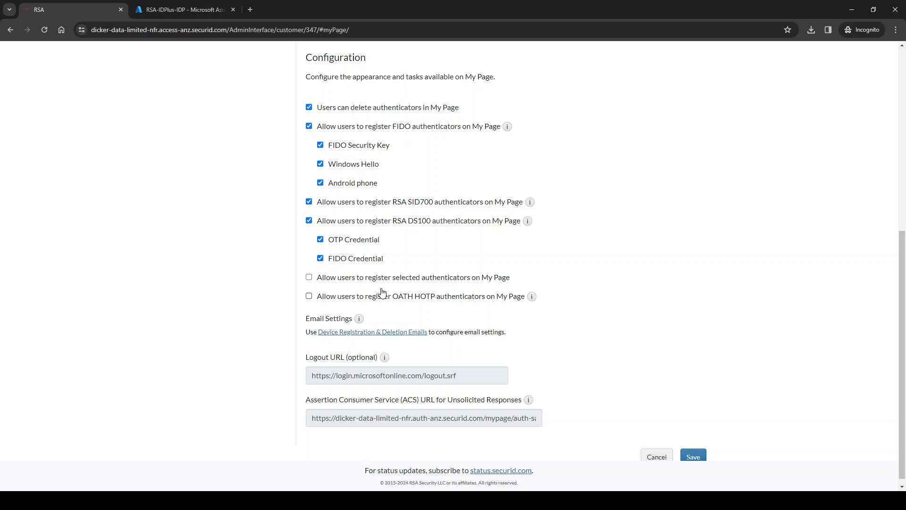
left_click(310, 277)
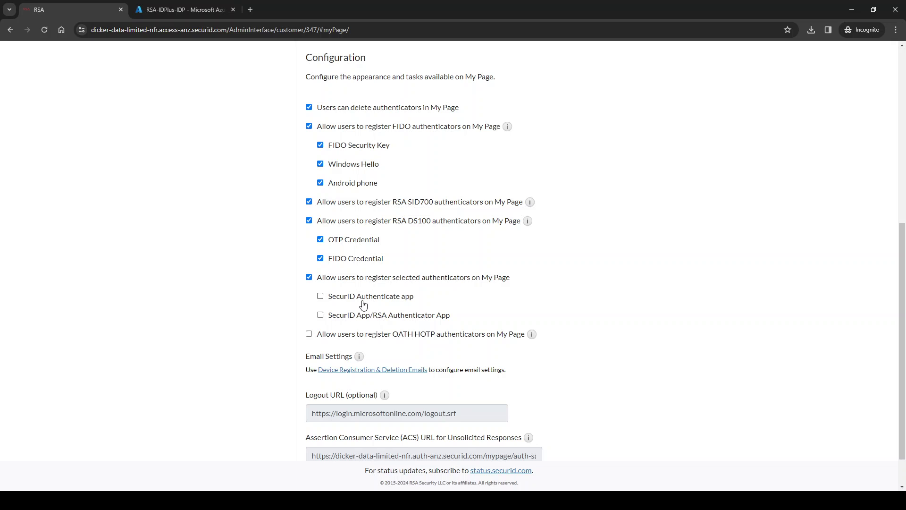
left_click(321, 319)
left_click_drag(415, 299, 329, 307)
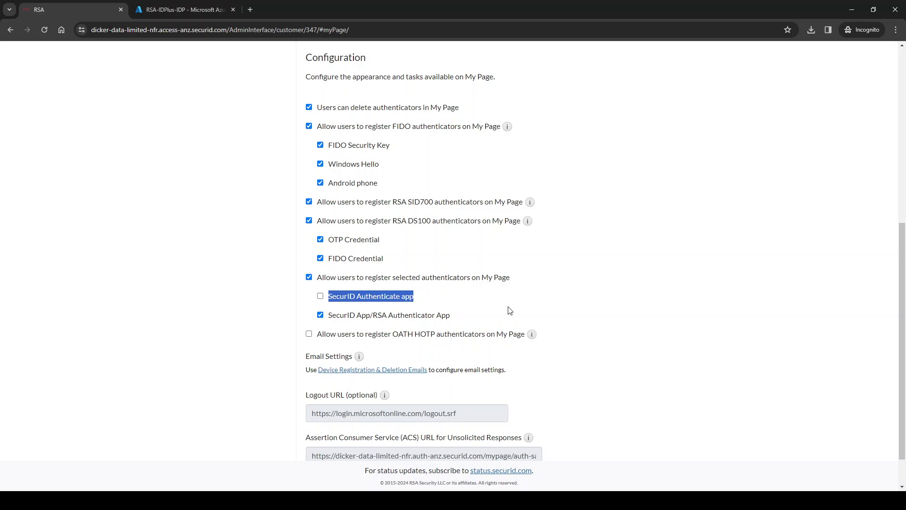
left_click(595, 299)
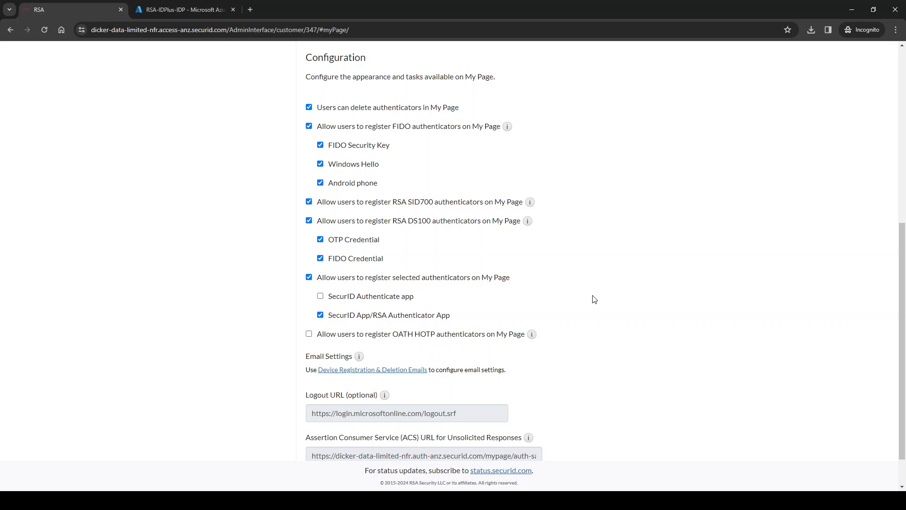
scroll(522, 279, "down", 1)
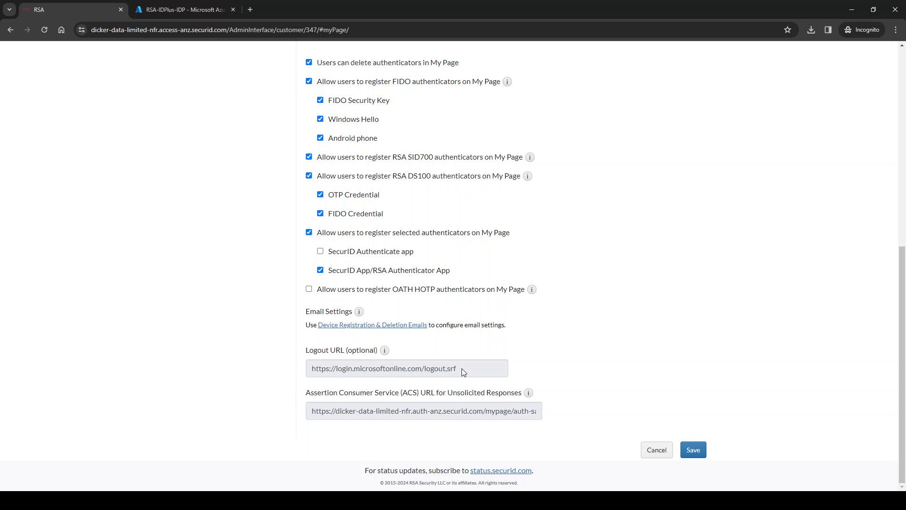
Step: Review the My Page enrollment and customization settings, and save the My Page configuration
scroll(344, 324, "up", 8)
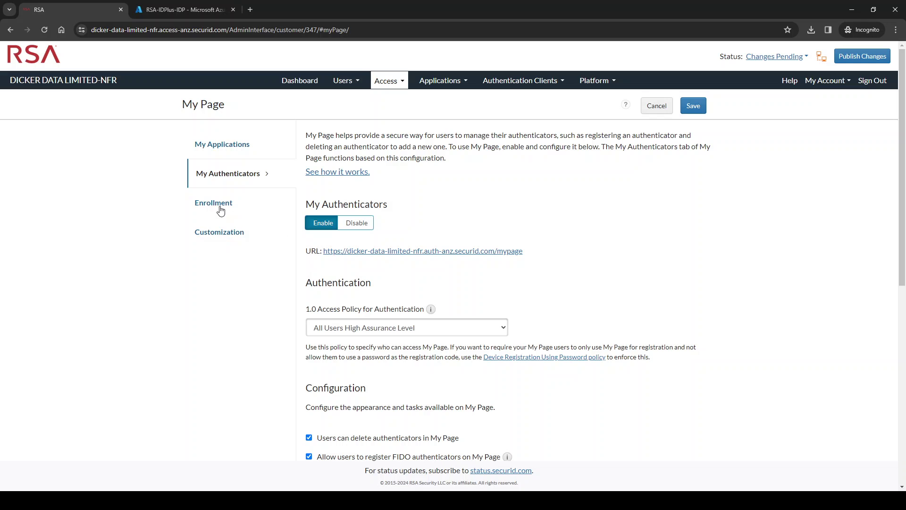
left_click(221, 208)
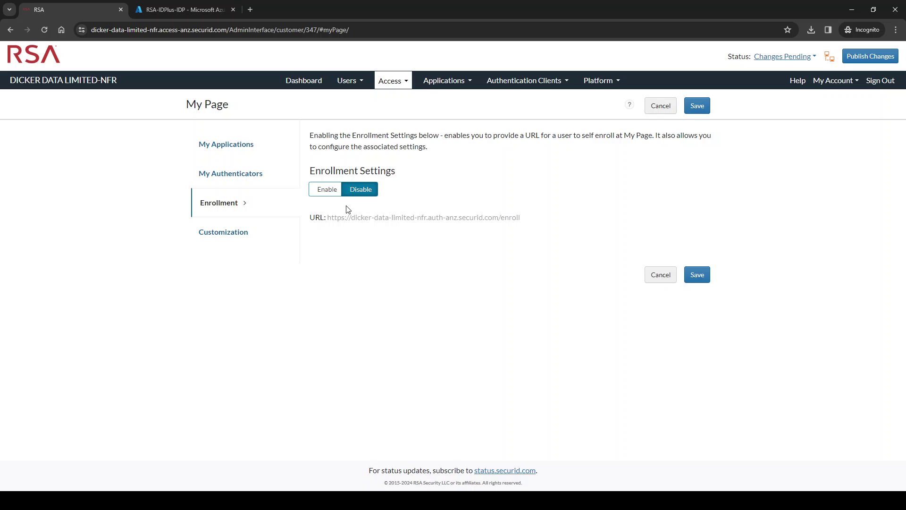
left_click(236, 236)
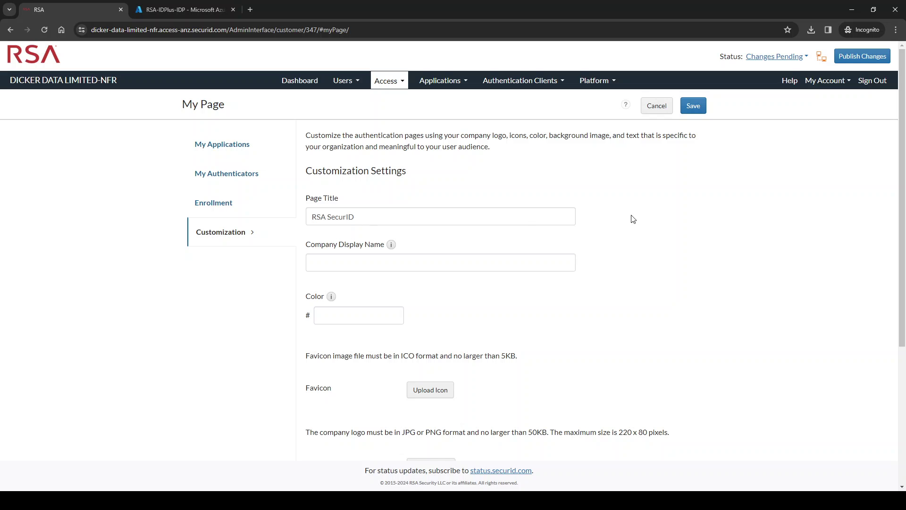
scroll(633, 218, "down", 4)
left_click(688, 430)
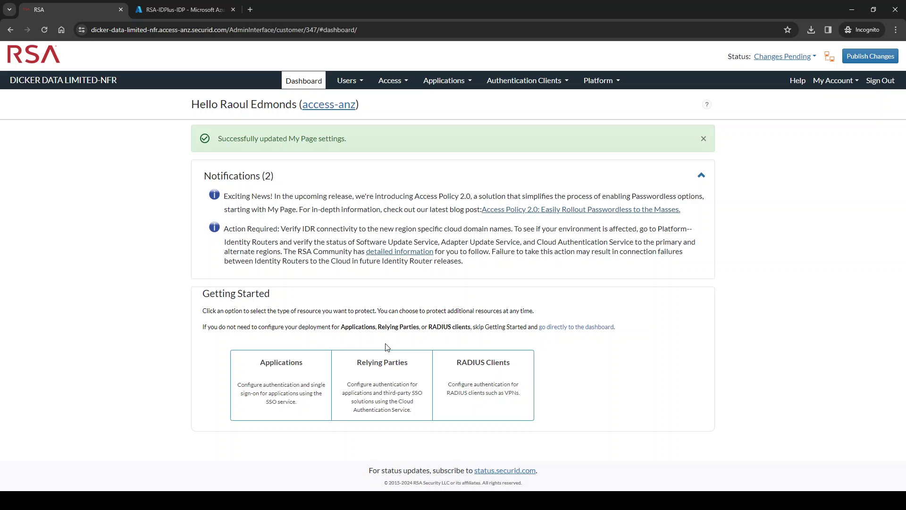
Step: Review the preconfigured and custom access policies and open the custom policy All Users Medium Assurance Level with Primary Authentication for editing
left_click(406, 83)
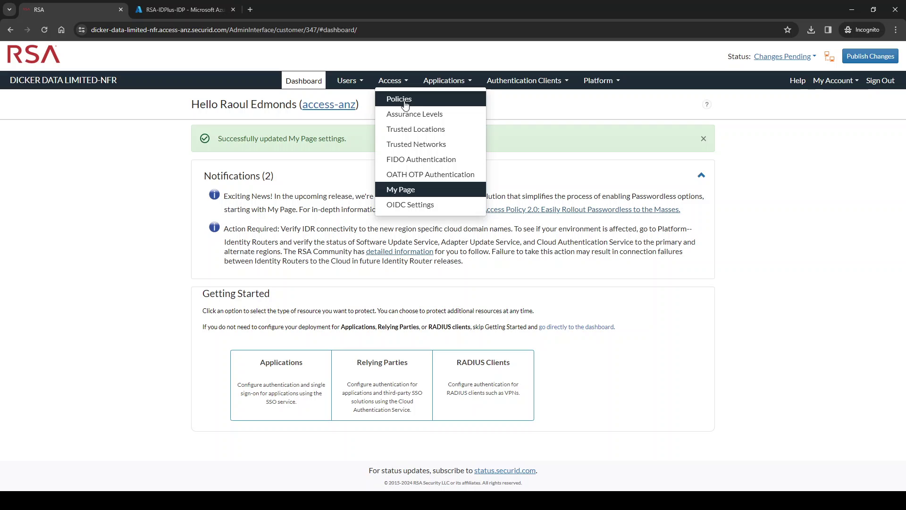
left_click(406, 100)
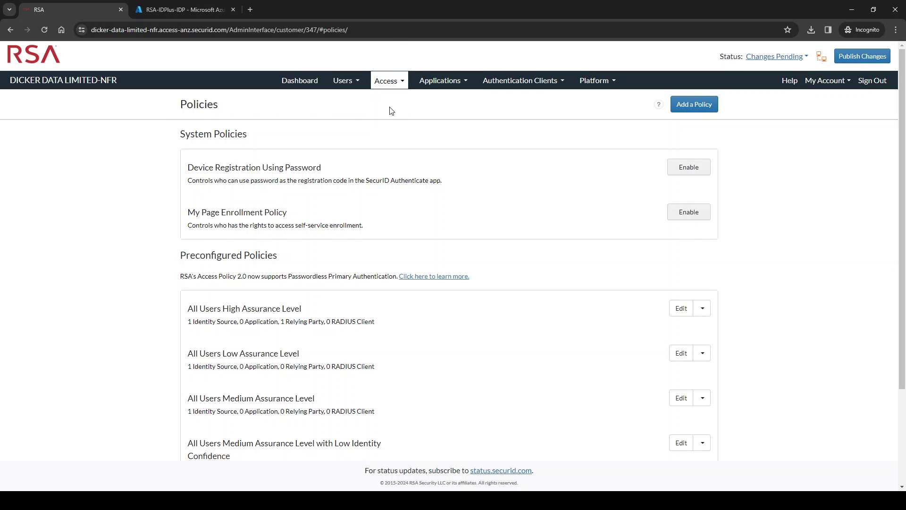
scroll(431, 181, "down", 3)
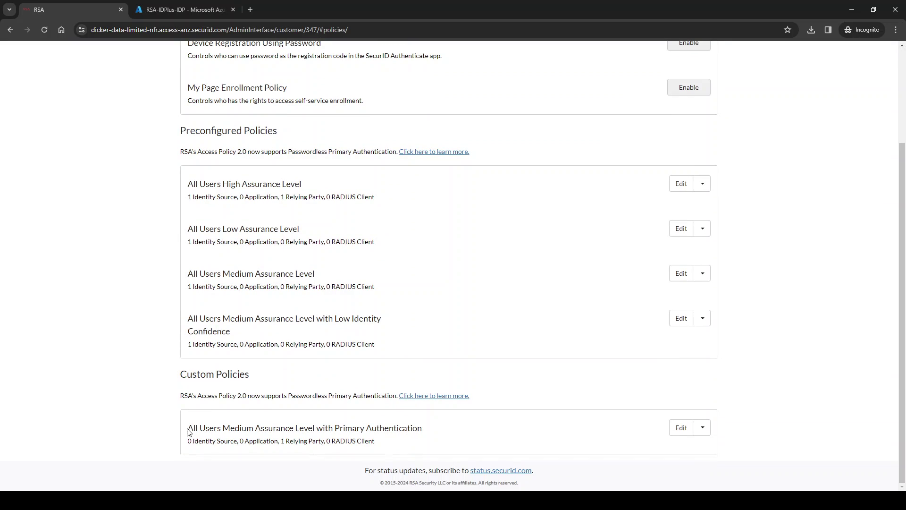
left_click_drag(188, 429, 423, 433)
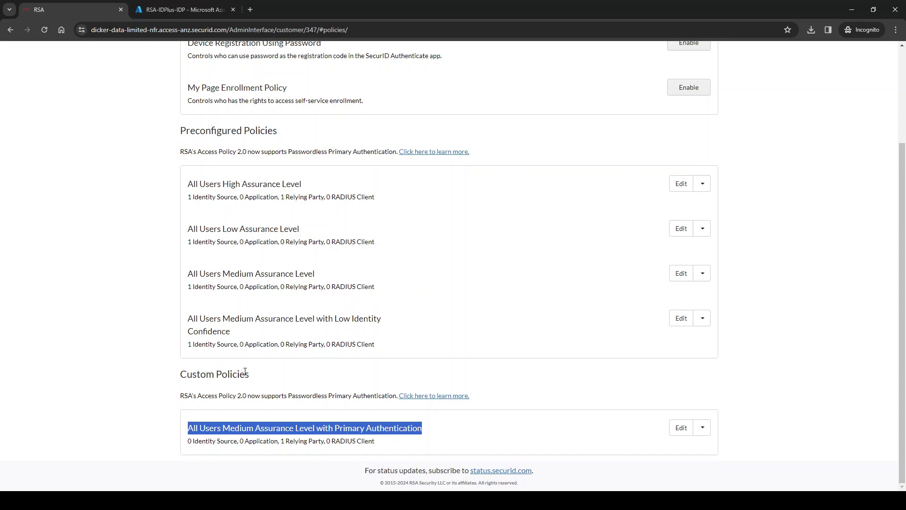
left_click_drag(182, 130, 278, 131)
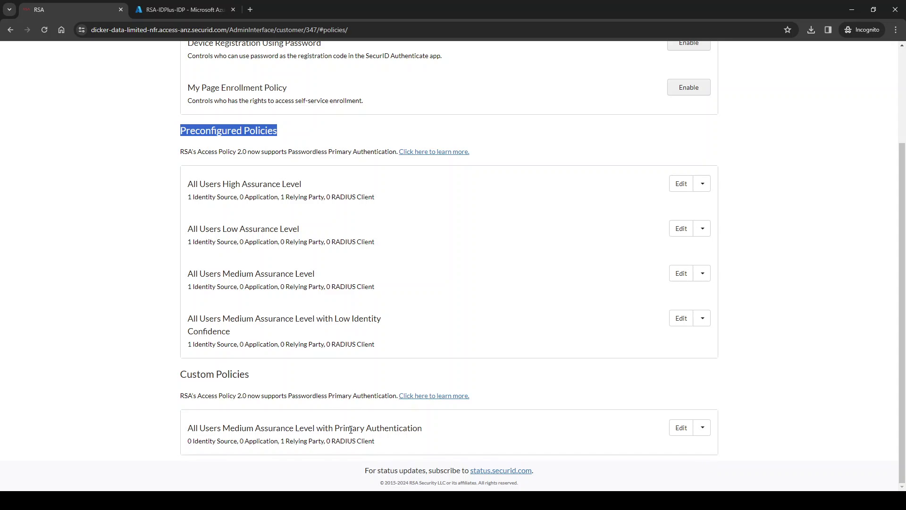
left_click_drag(182, 375, 258, 380)
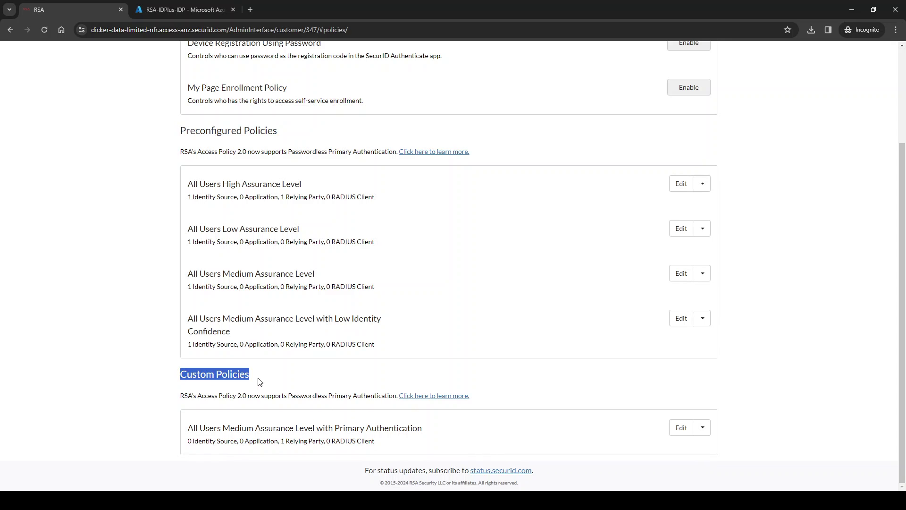
left_click(680, 431)
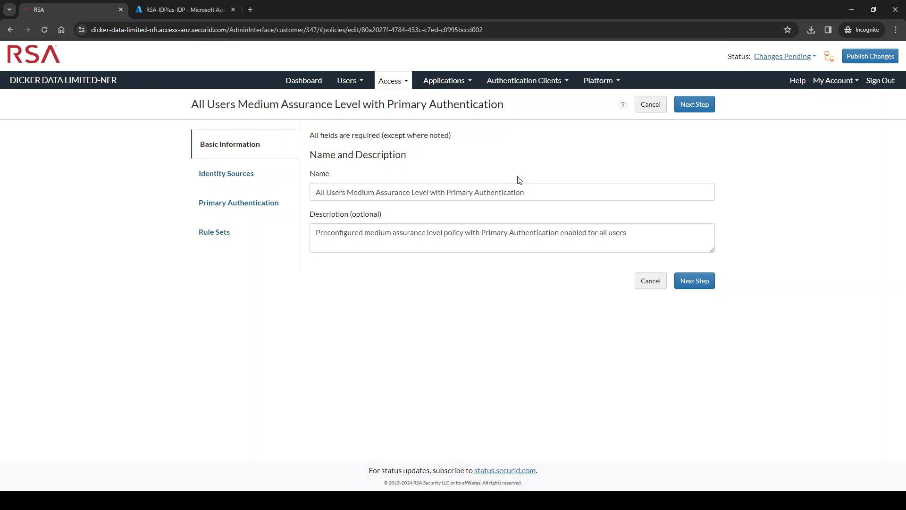
Step: Make the AzureAD - SCIM identity source available to the policy
left_click(221, 176)
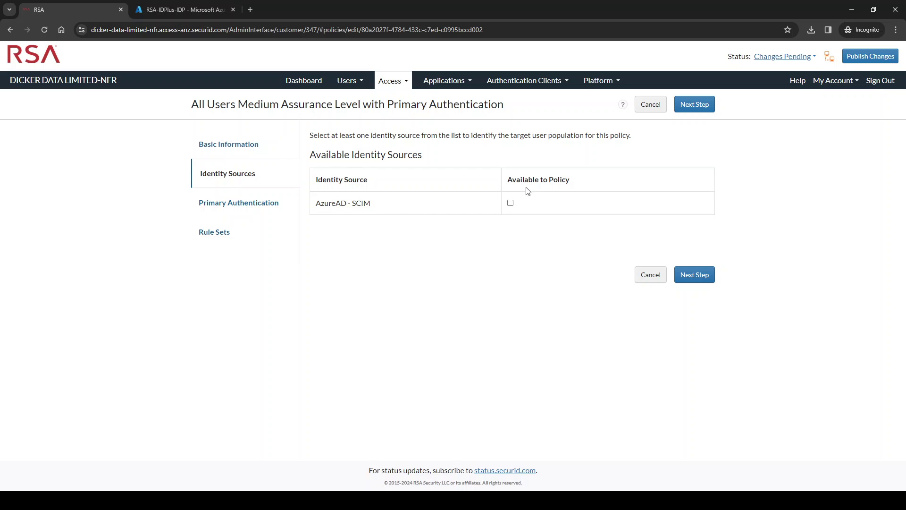
left_click_drag(571, 188, 509, 181)
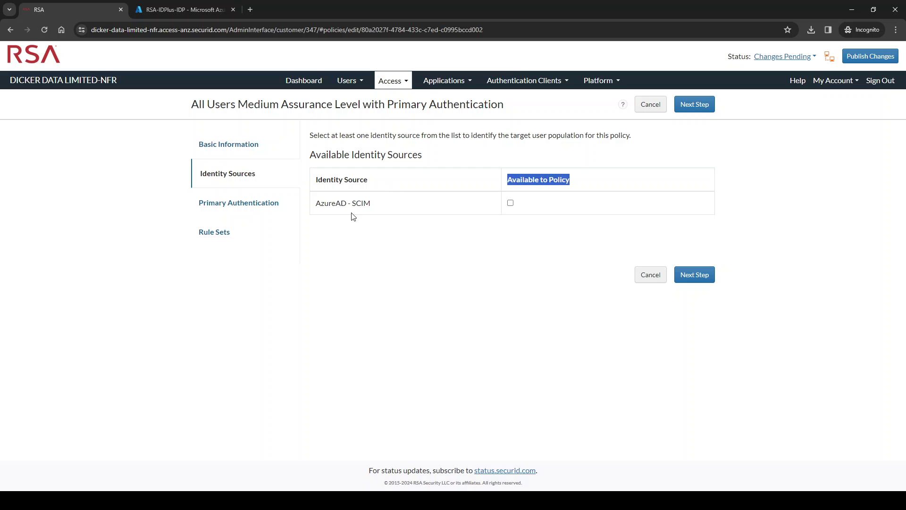
left_click(372, 204)
double_click(330, 203)
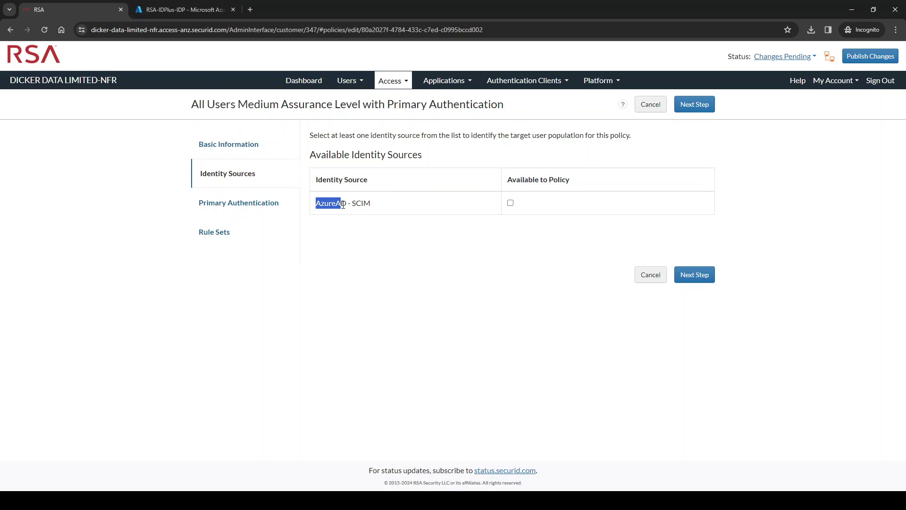
left_click(375, 206)
triple_click(368, 204)
left_click(511, 204)
left_click(299, 265)
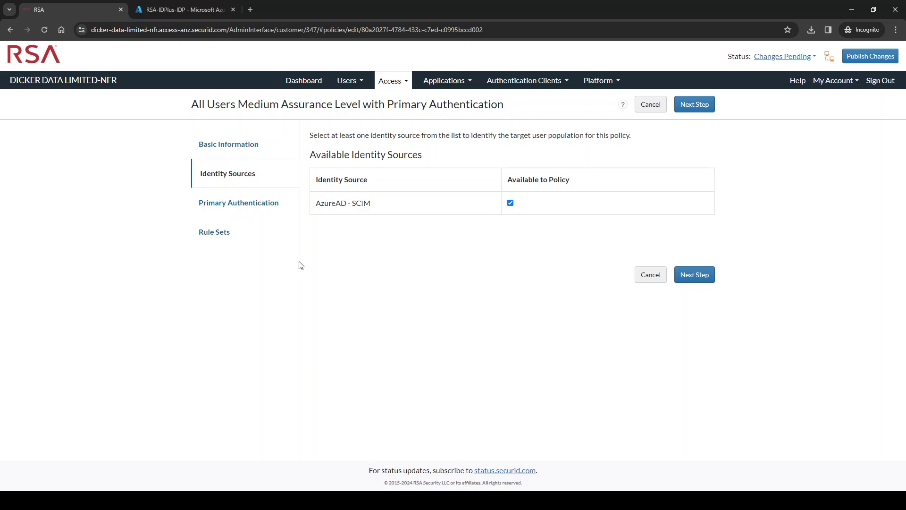
Step: Set the policy's default primary authentication method to EntraID (Cloud Identity Provider) and the alternate method to Emergency Access Code
left_click(244, 204)
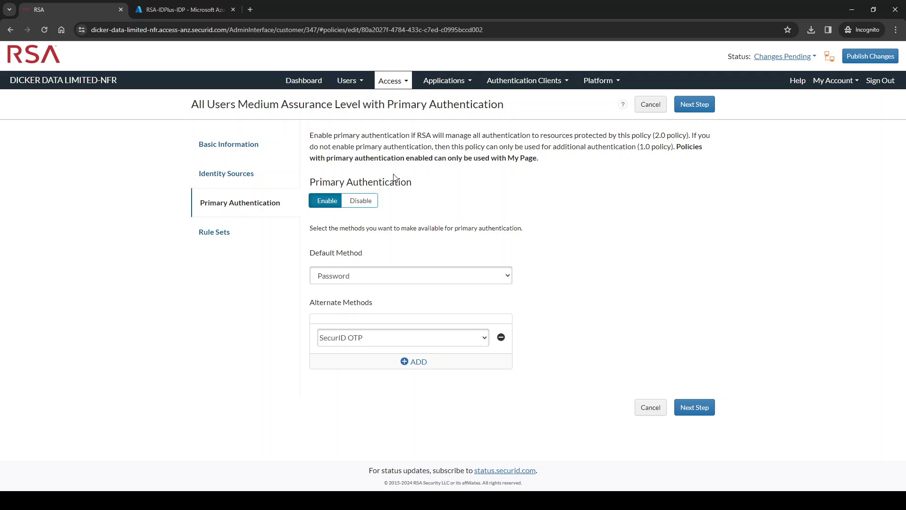
left_click(357, 276)
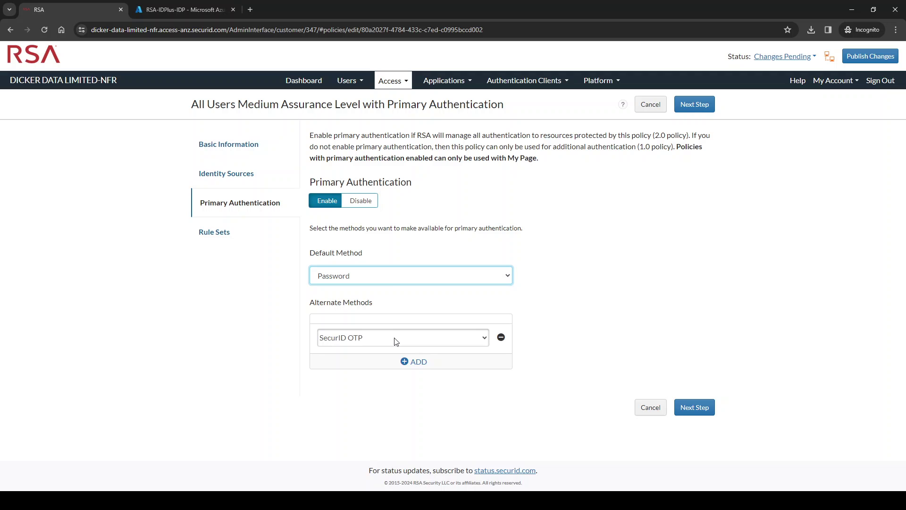
key("Down")
left_click(482, 339)
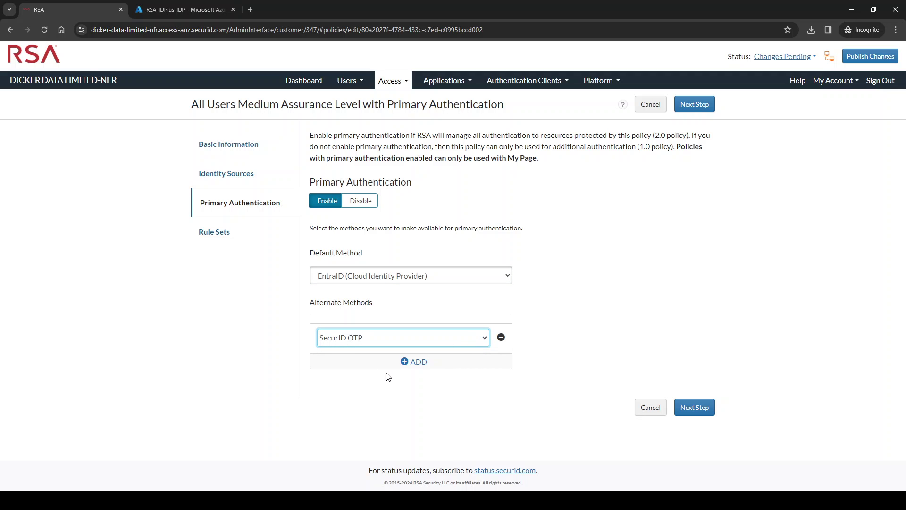
key("e")
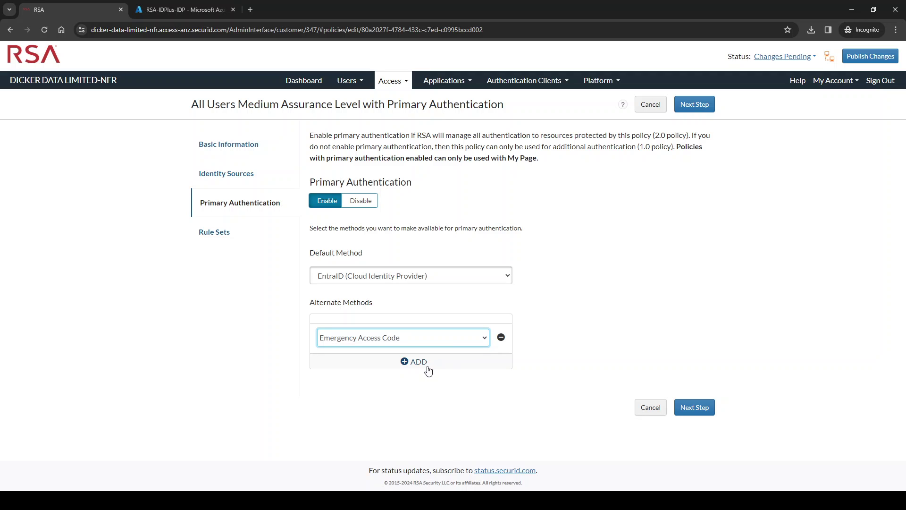
Step: Review the policy's Allow All Authenticated Users rule set and set Additional Authentication to Not Required
left_click(221, 234)
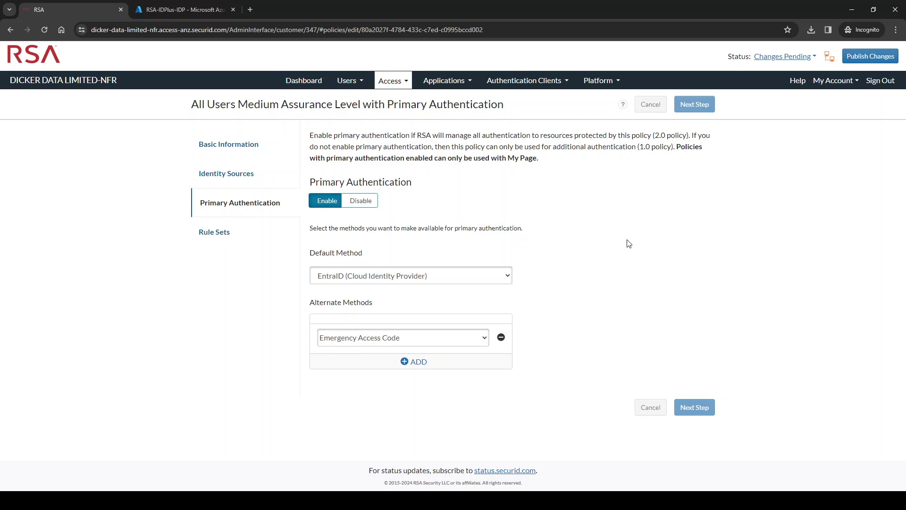
scroll(534, 276, "down", 2)
scroll(472, 330, "down", 1)
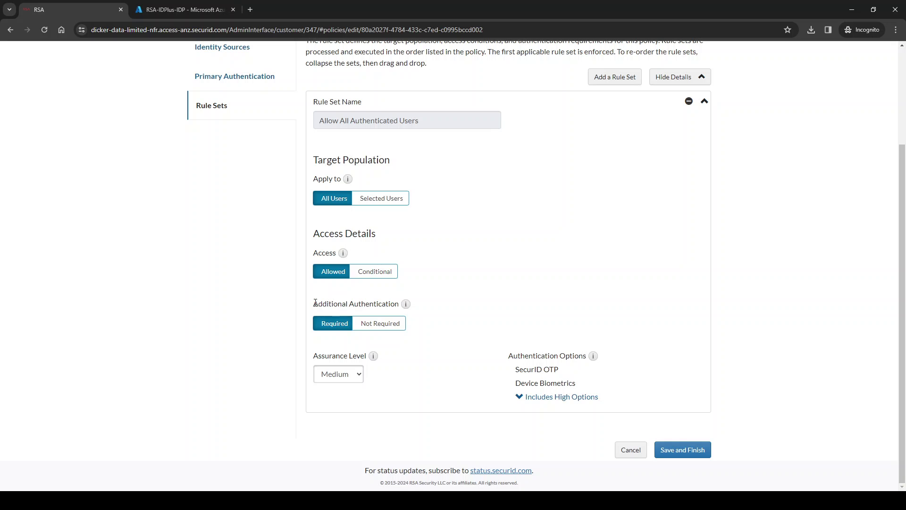
left_click_drag(314, 303, 405, 304)
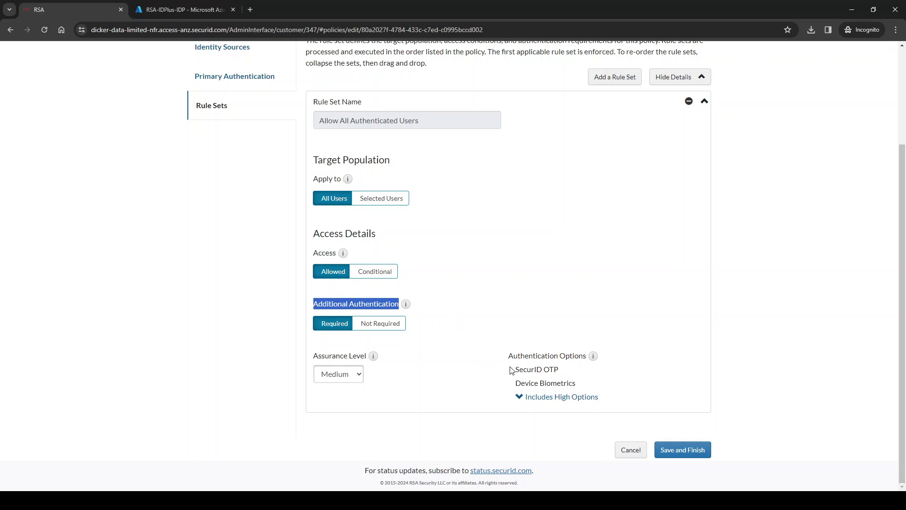
left_click(516, 341)
left_click_drag(510, 356, 580, 388)
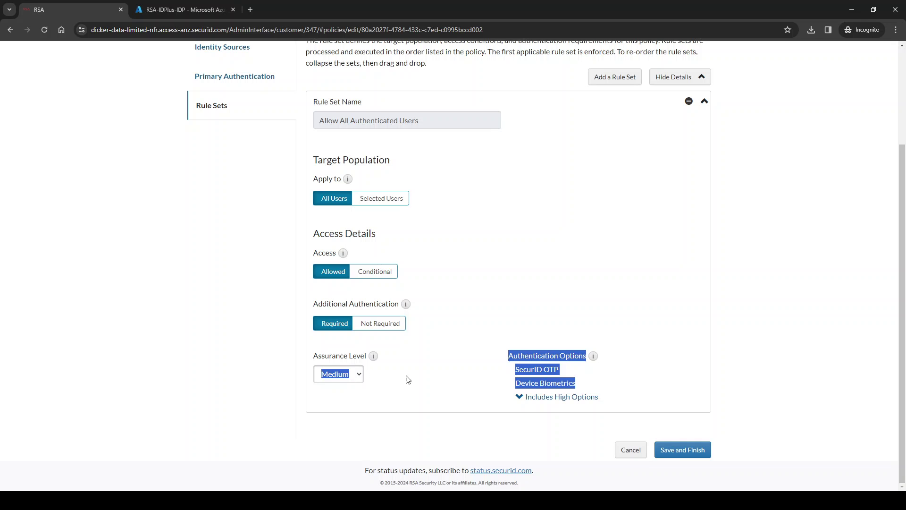
left_click(610, 374)
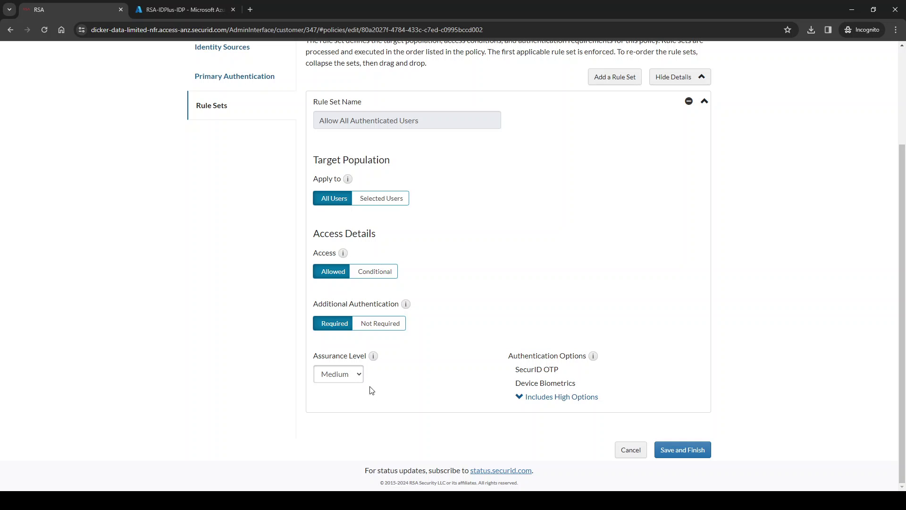
left_click(382, 325)
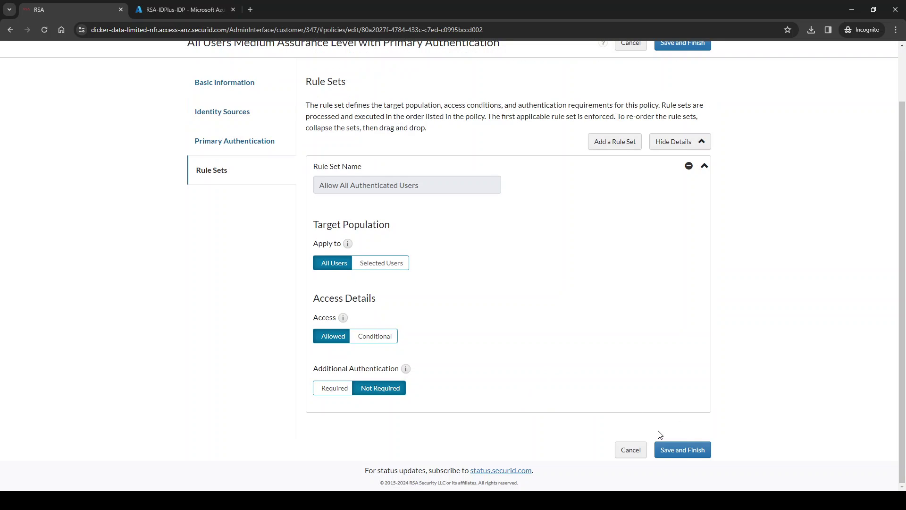
Step: Save the edited access policy and open the Assurance Levels settings
left_click(690, 452)
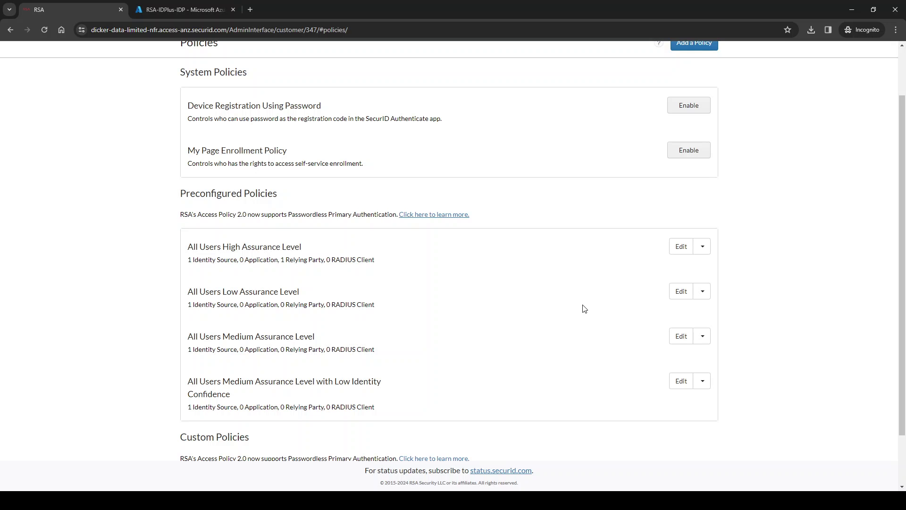
scroll(292, 230, "up", 2)
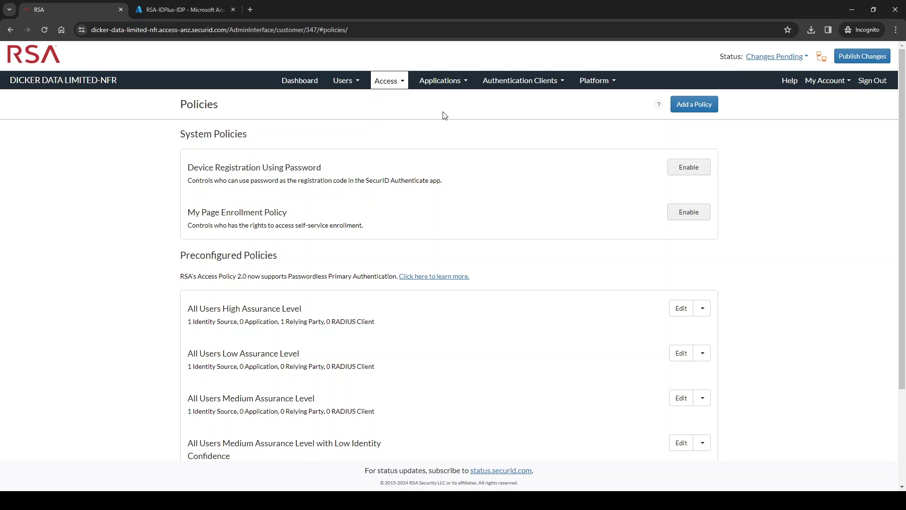
left_click(403, 83)
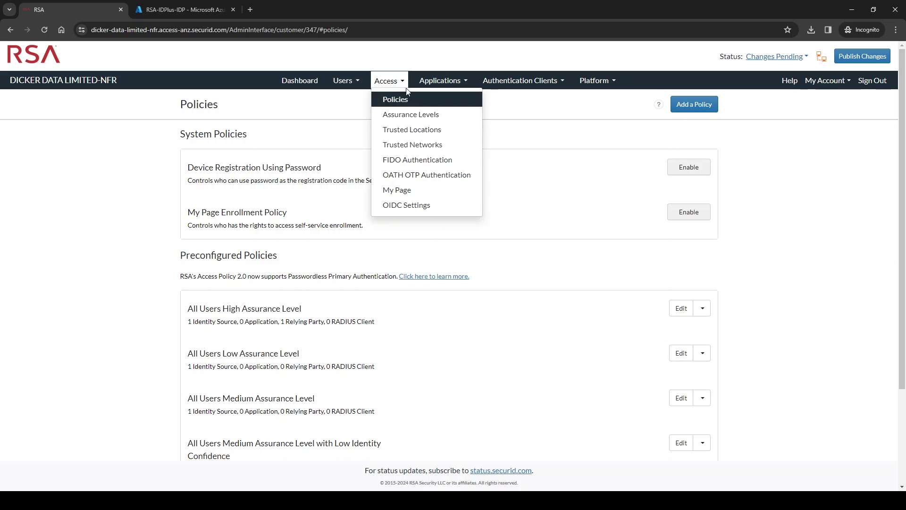
left_click(410, 116)
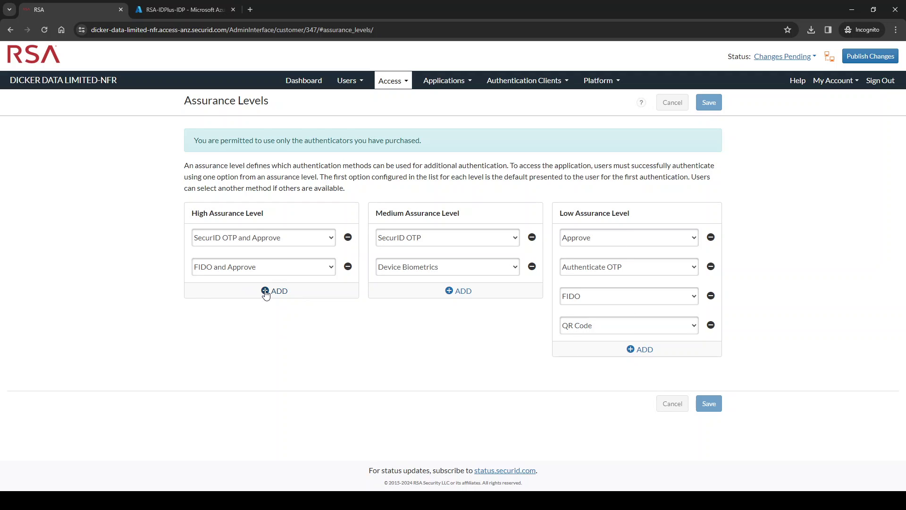
Step: Add Emergency Access Code as a High Assurance Level option, save the assurance levels, and publish the changes
left_click(265, 291)
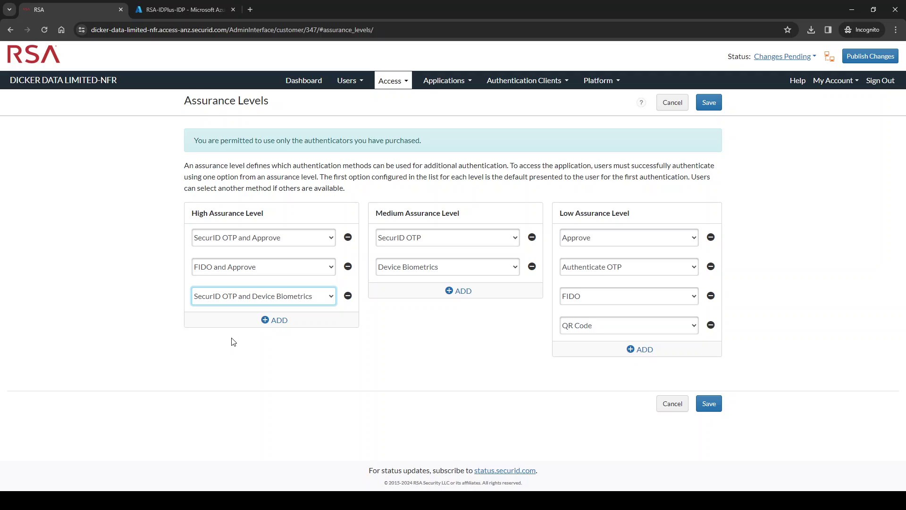
left_click(248, 328)
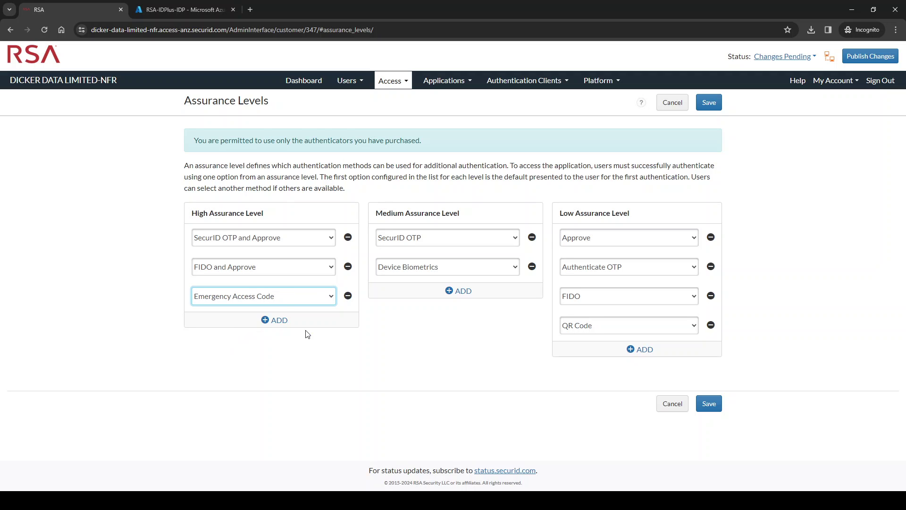
left_click(711, 402)
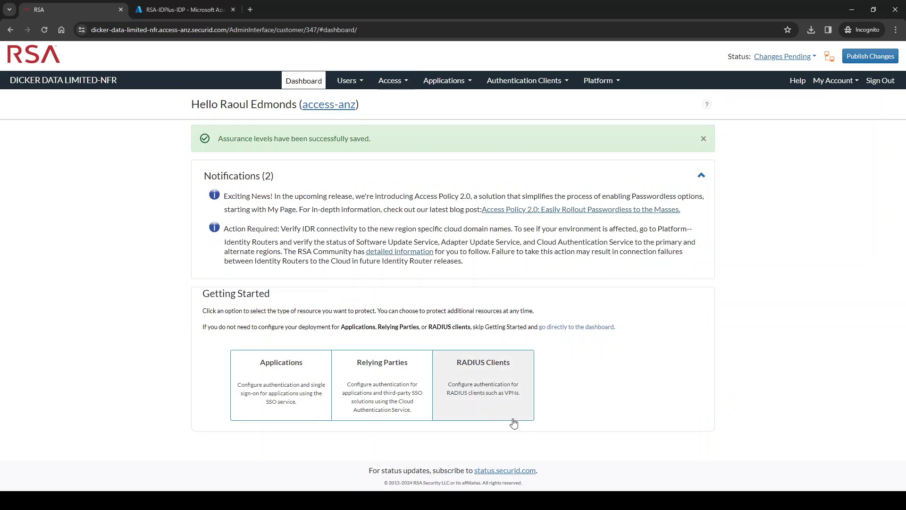
left_click(871, 56)
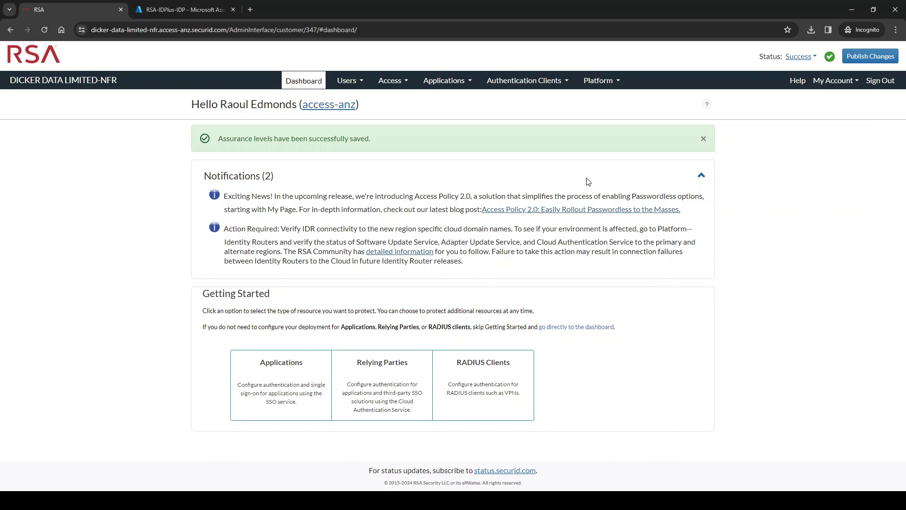
Step: Sign the administrator account out of the Azure portal and close its browser tab
left_click(189, 9)
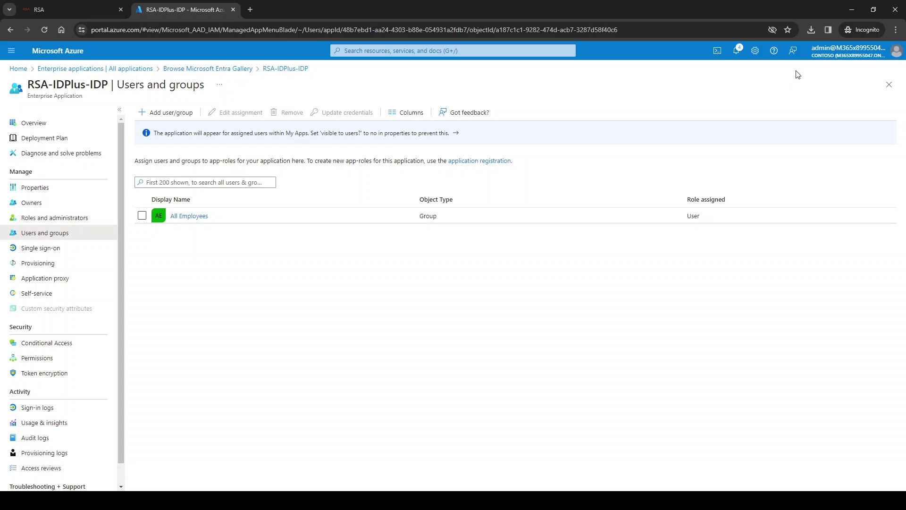
left_click(897, 51)
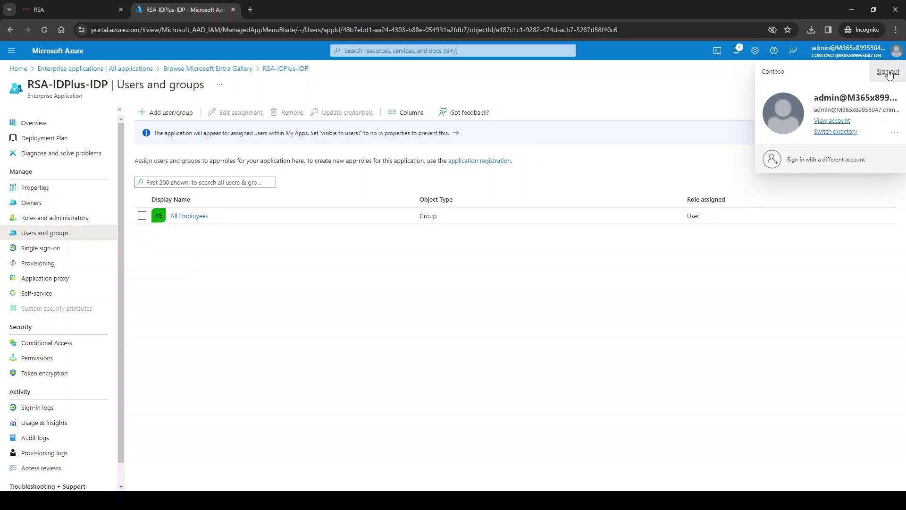
left_click(888, 72)
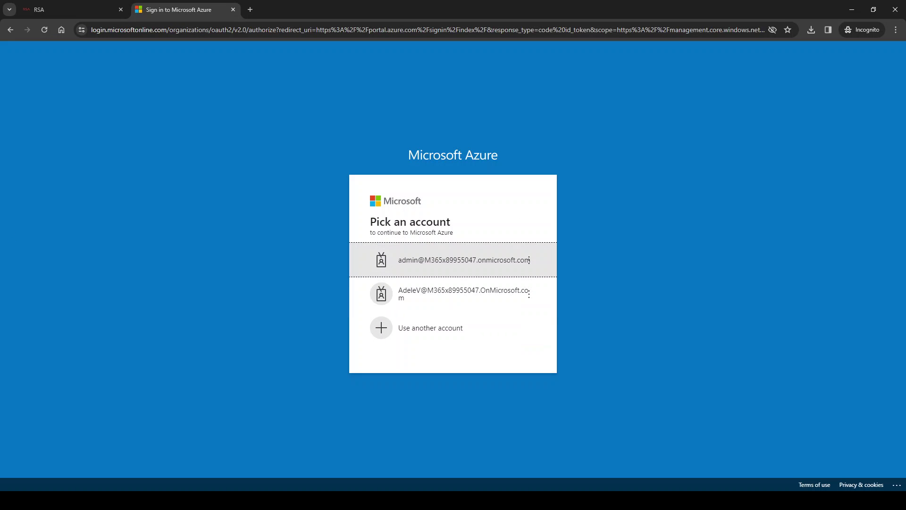
left_click(233, 10)
left_click(136, 9)
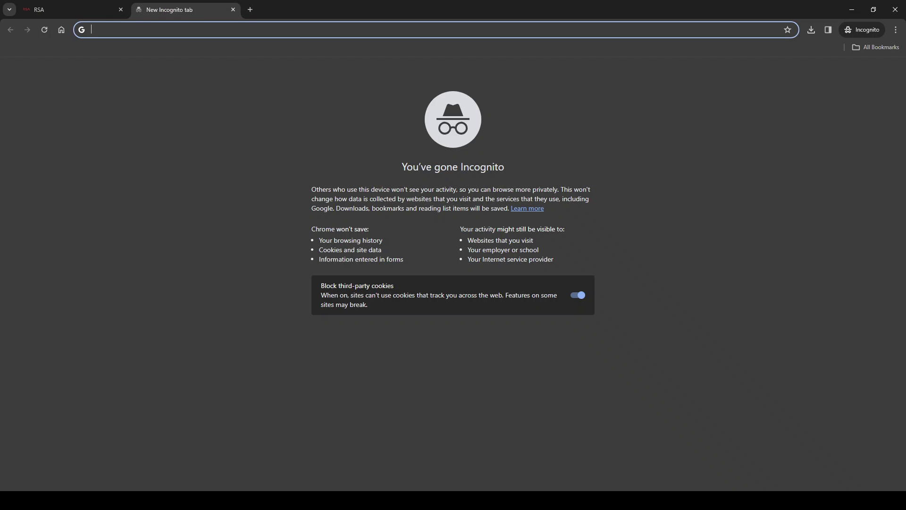
key("alt+Tab")
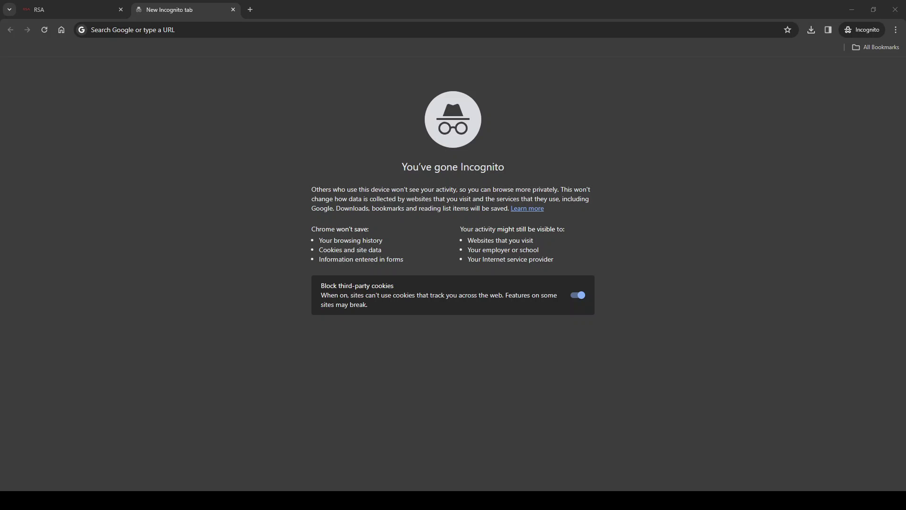
key("alt+Tab")
type("https://dicker-data-limited-nfr.auth-anz.securid.com/mypage")
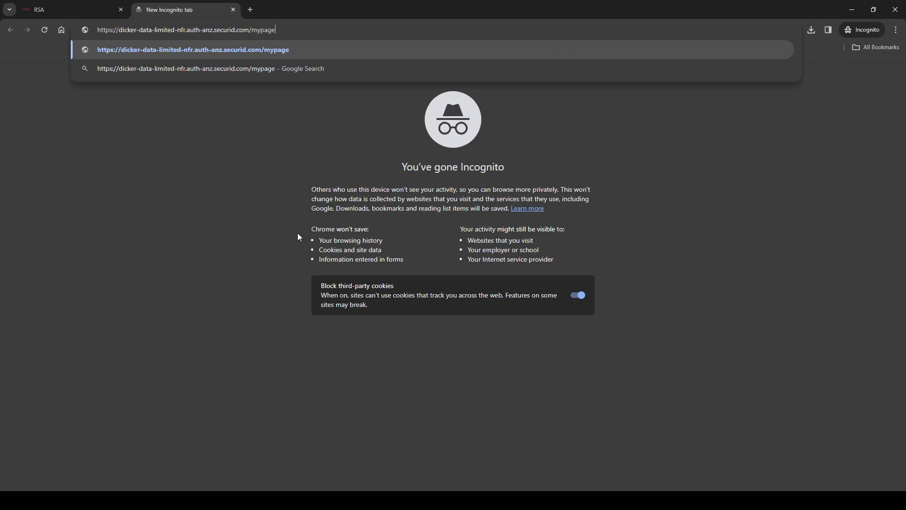
key("Return")
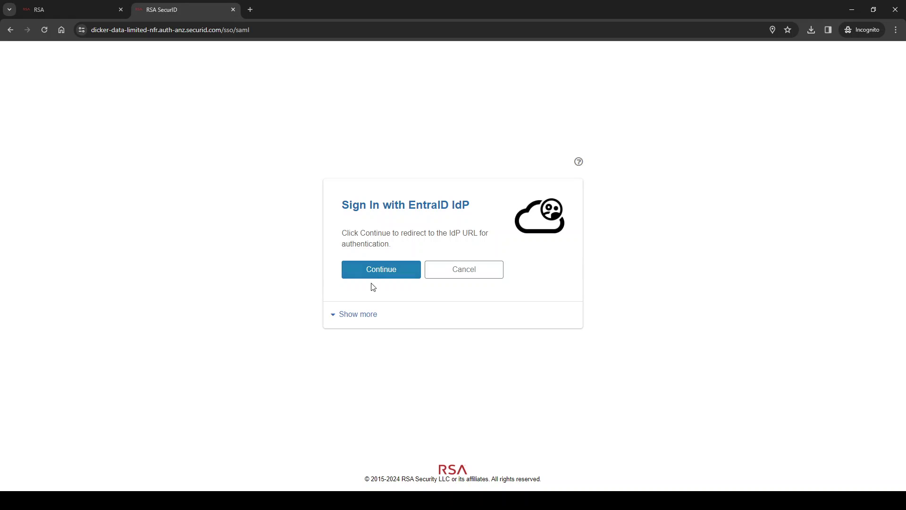
Step: Show the alternate sign-in options, continue with EntraID IdP, and sign in to My Page with the test user's Microsoft account and password
left_click(349, 316)
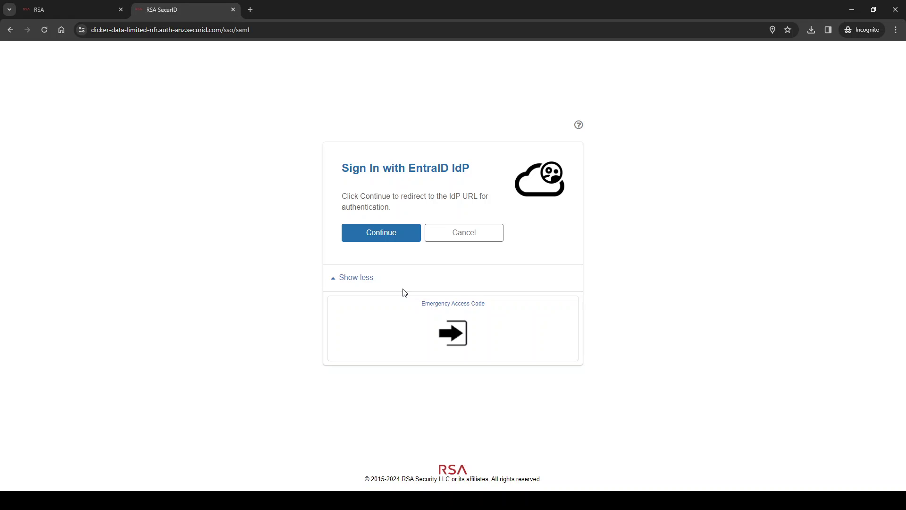
left_click(385, 234)
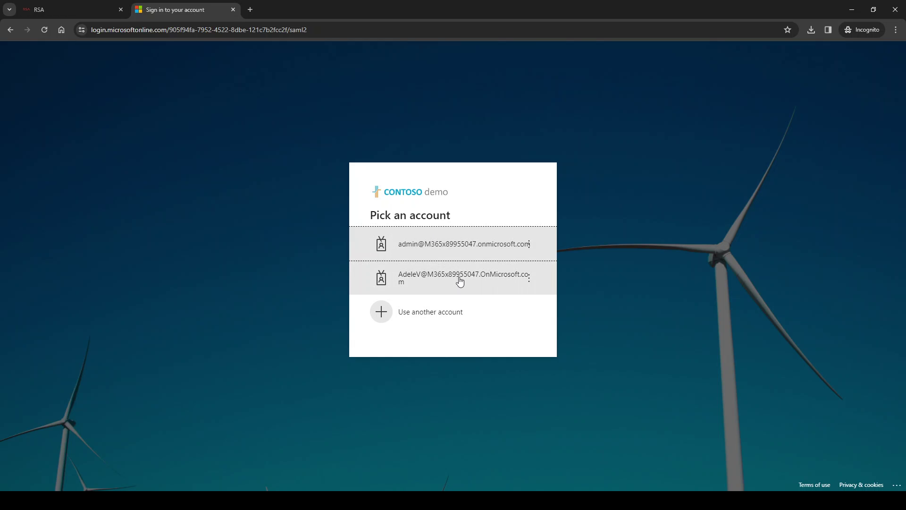
left_click(461, 281)
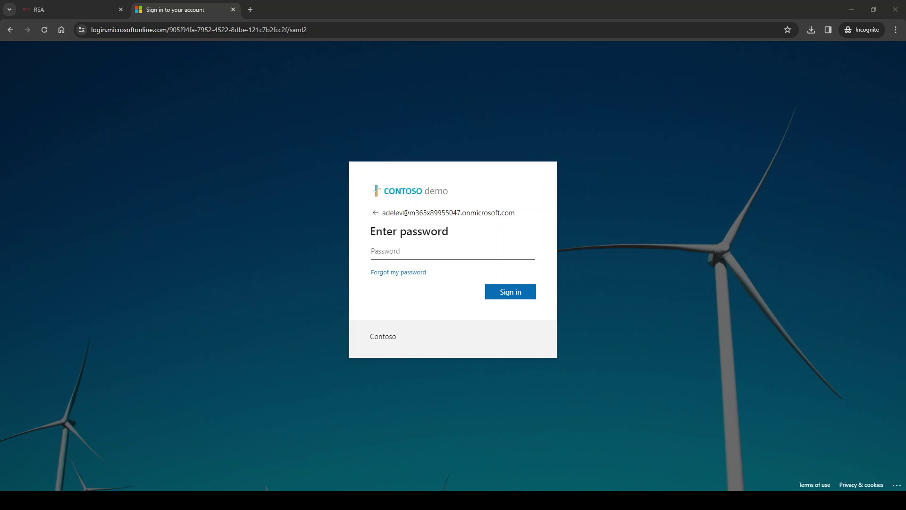
left_click(418, 251)
key("ctrl+v")
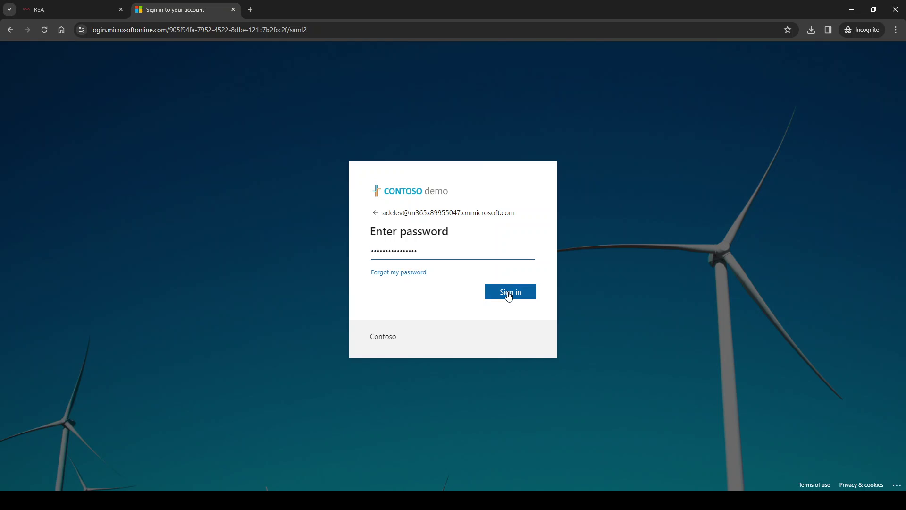
left_click(508, 292)
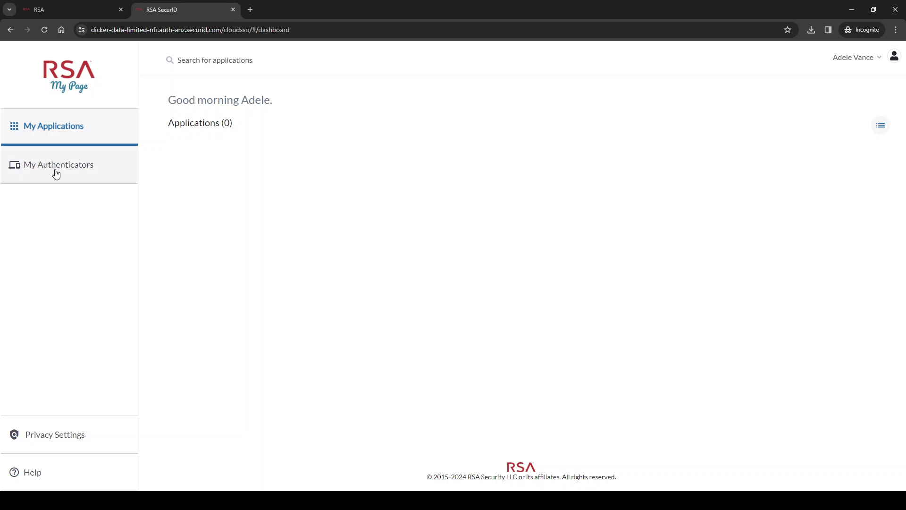
Step: Try to open My Authenticators on My Page, and check its authentication access policy in the RSA administration console
left_click(81, 171)
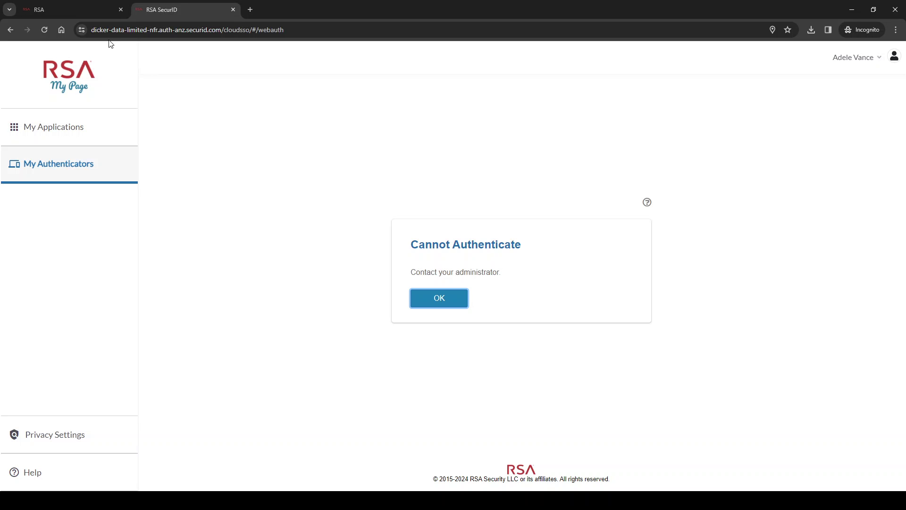
left_click(88, 10)
left_click(407, 84)
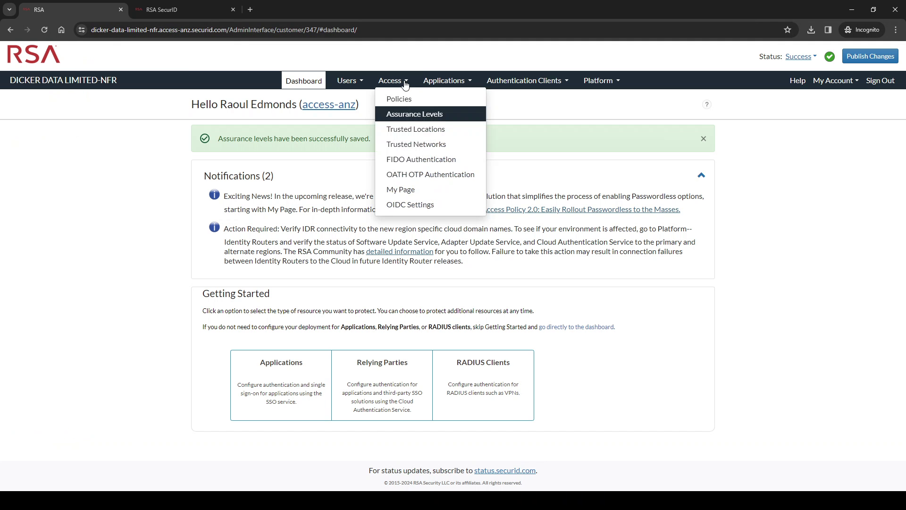
left_click(408, 192)
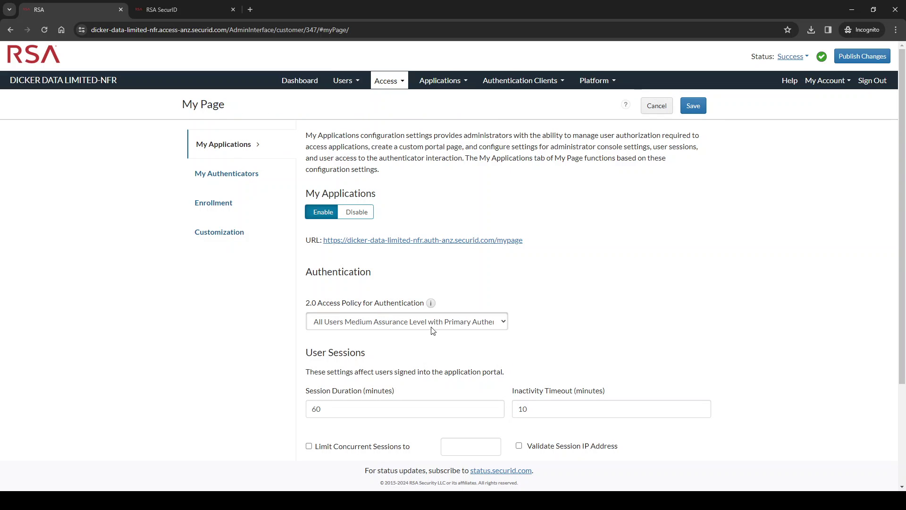
left_click(222, 175)
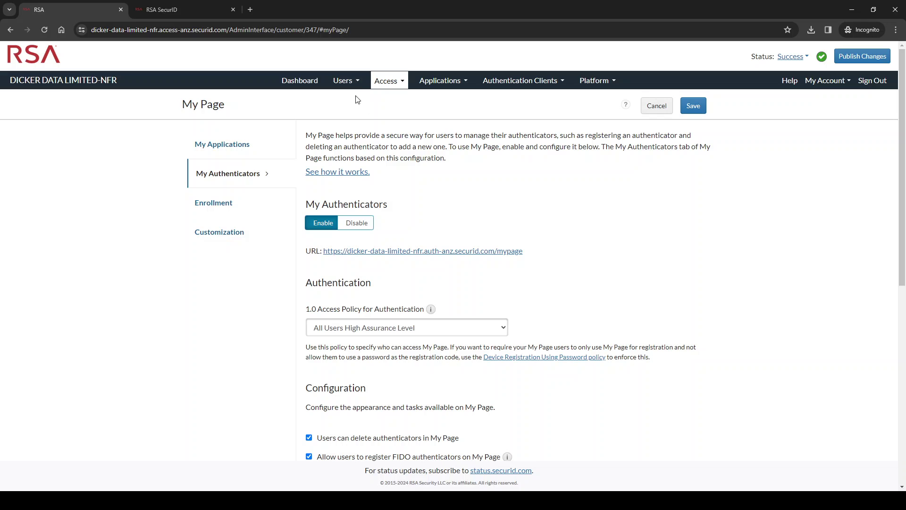
Step: Sign the test user out of My Page and return to the login
left_click(176, 10)
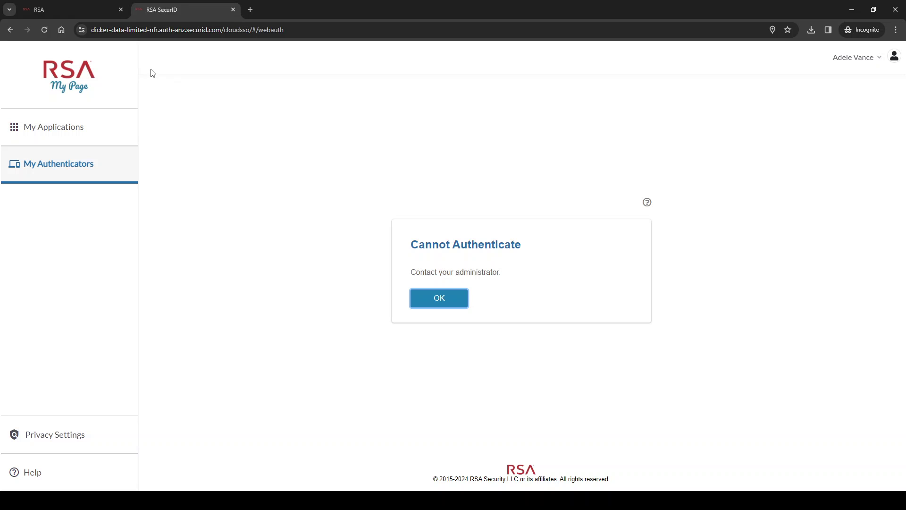
left_click(879, 58)
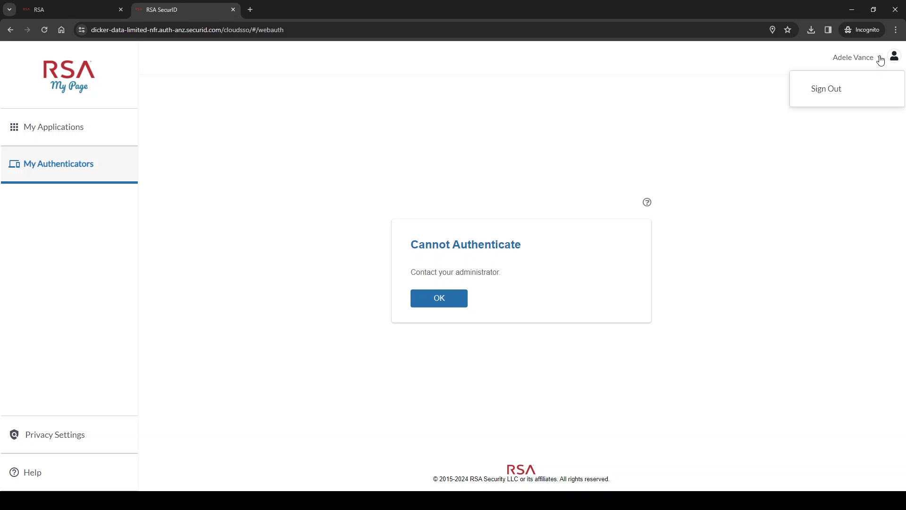
left_click(836, 94)
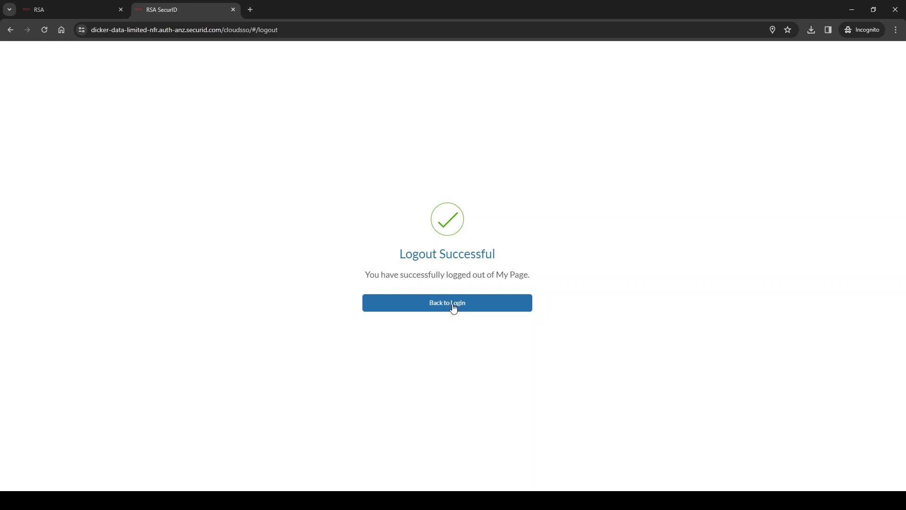
left_click(453, 308)
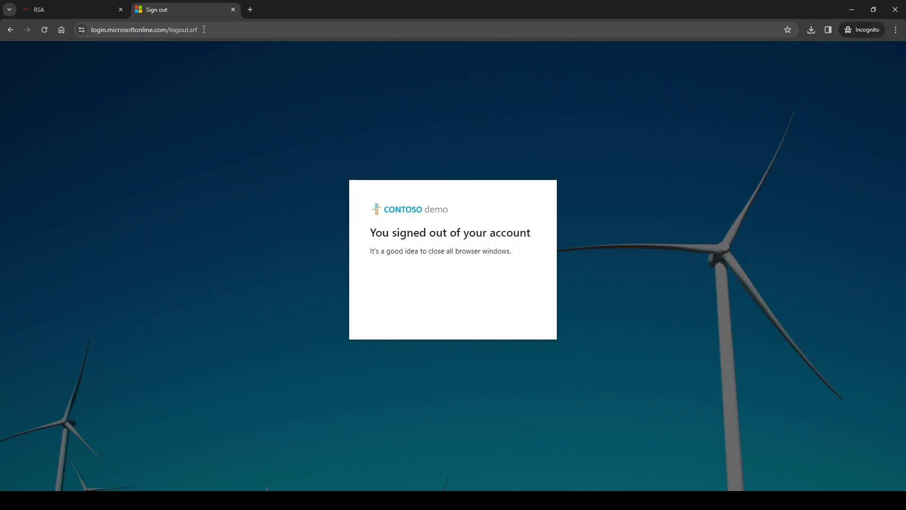
Step: Open the test user's record in the RSA console's User Management and select the user's e-mail address
left_click(78, 11)
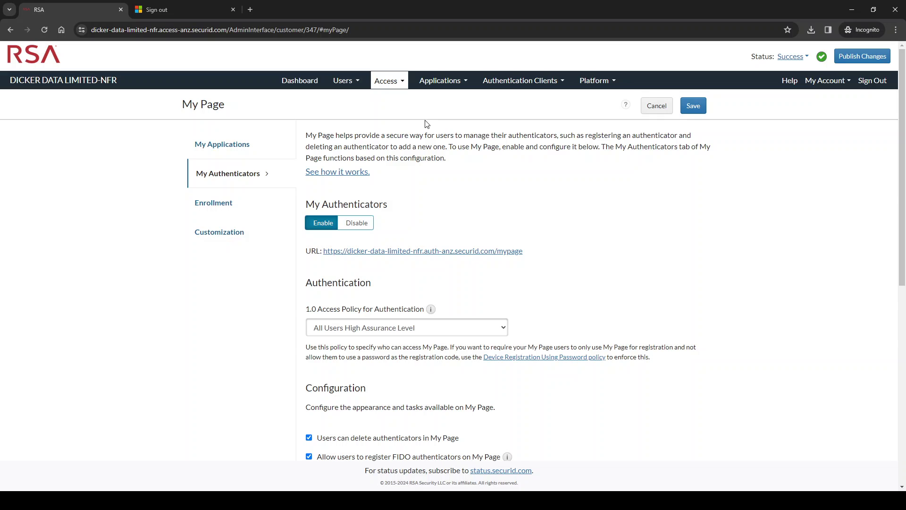
left_click(355, 82)
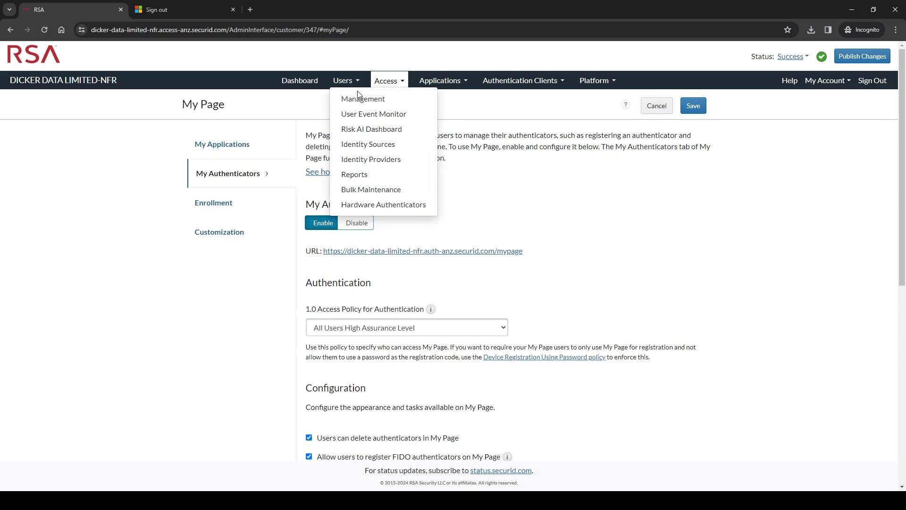
left_click(358, 100)
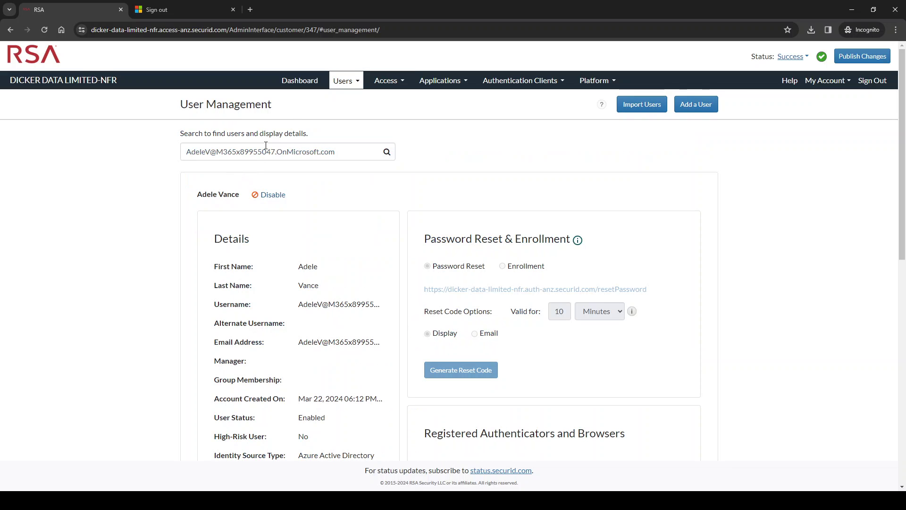
left_click_drag(342, 154, 184, 152)
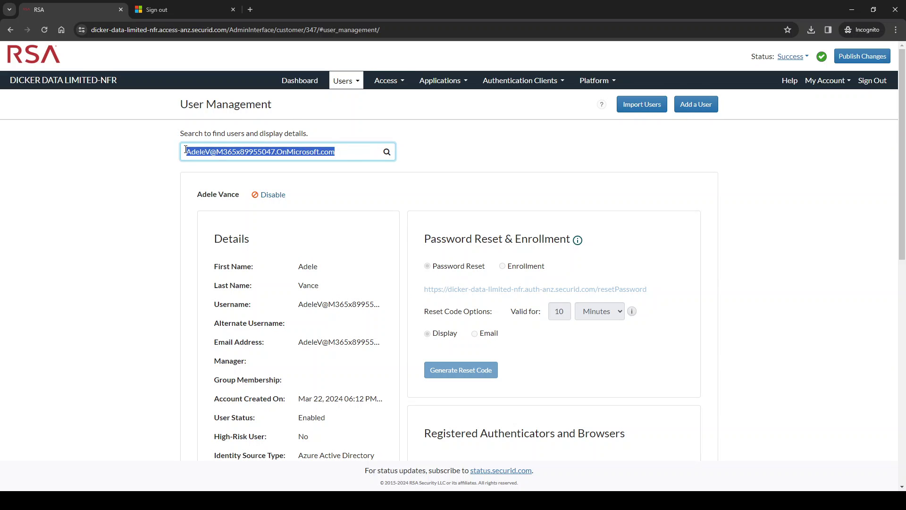
left_click(787, 190)
Step: Generate an Emergency Access Code for the test user that expires in 1 day
scroll(752, 211, "down", 10)
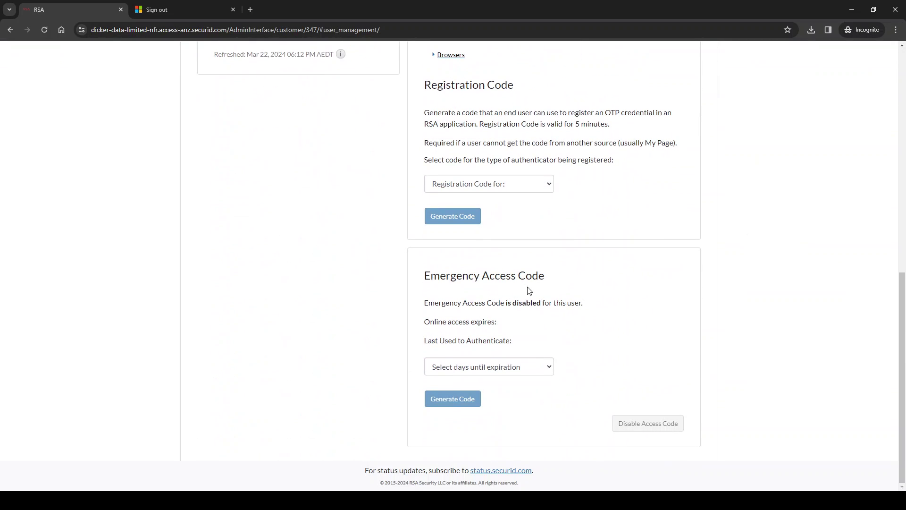
left_click(551, 367)
key("Down")
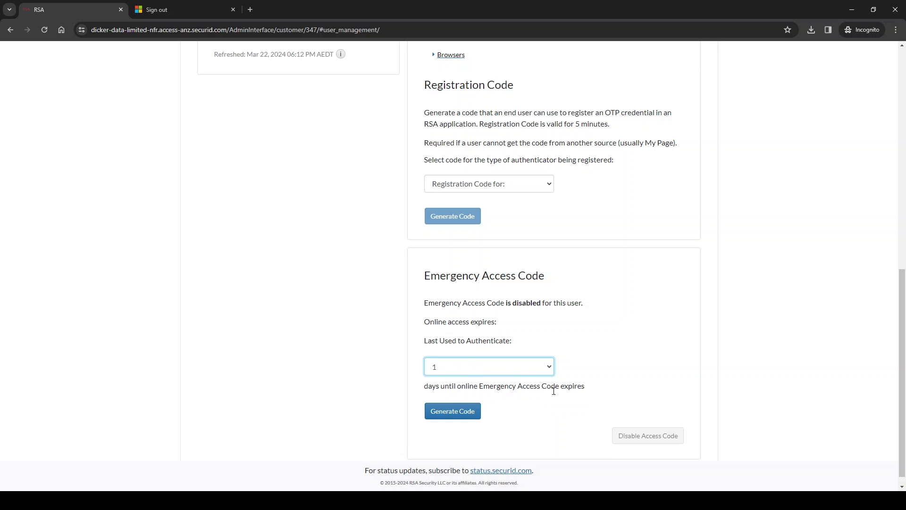
left_click(454, 411)
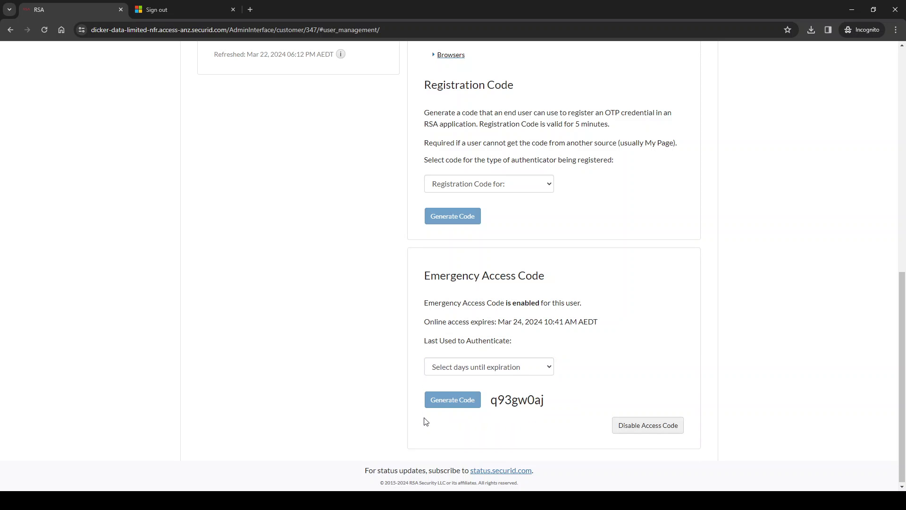
Step: Copy the Emergency Access Code generated for the test user
double_click(517, 403)
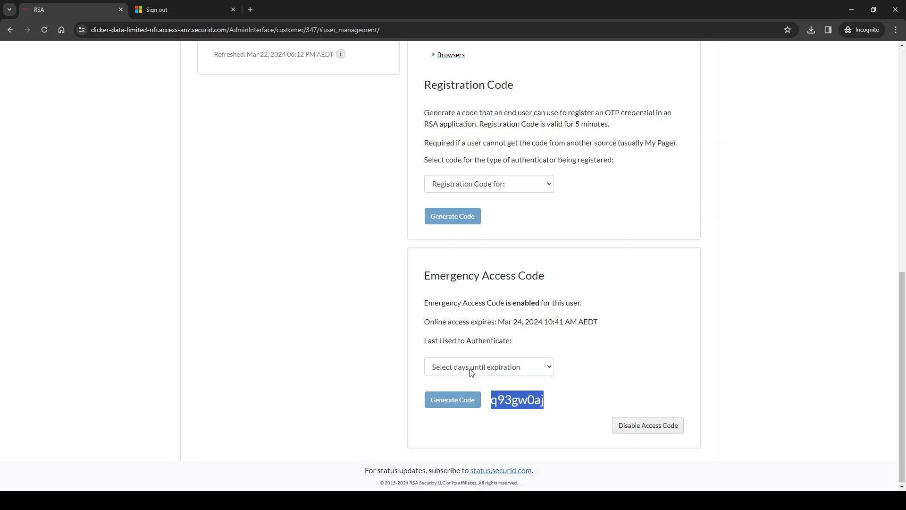
key("alt+Tab")
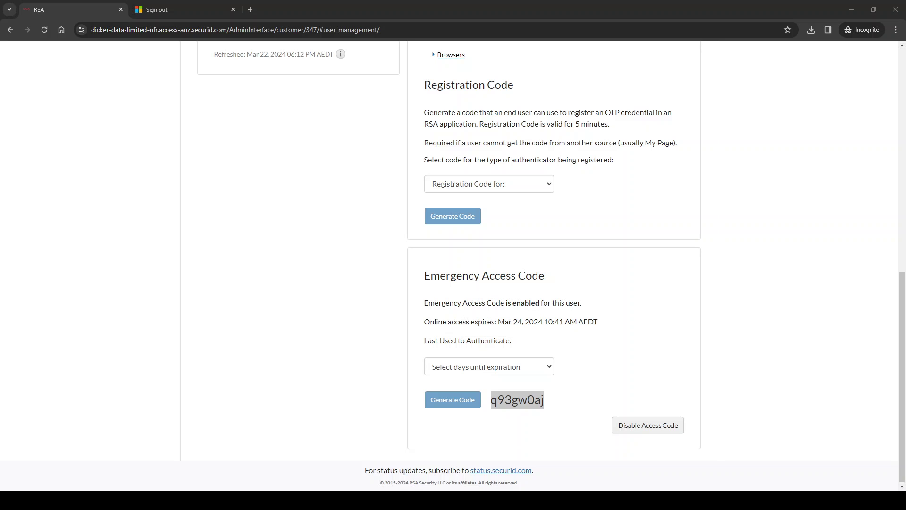
key("alt+Tab")
key("ctrl+Tab")
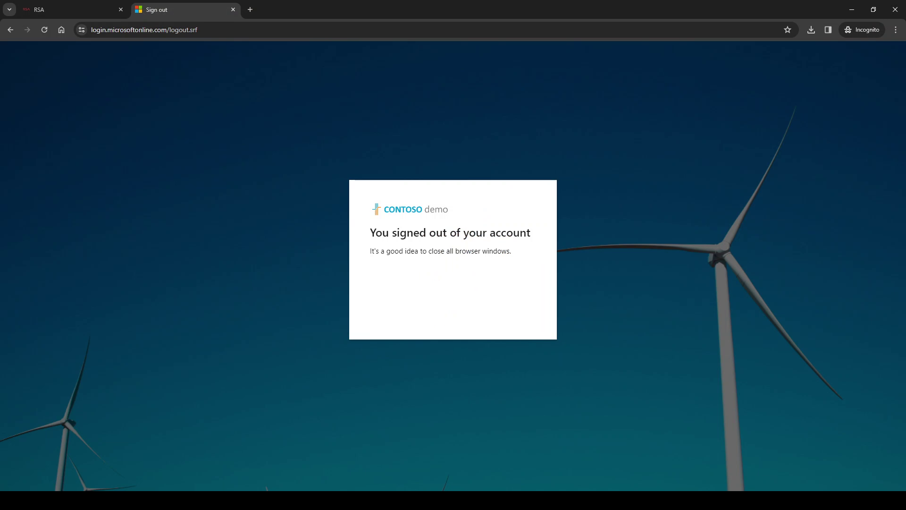
left_click(276, 31)
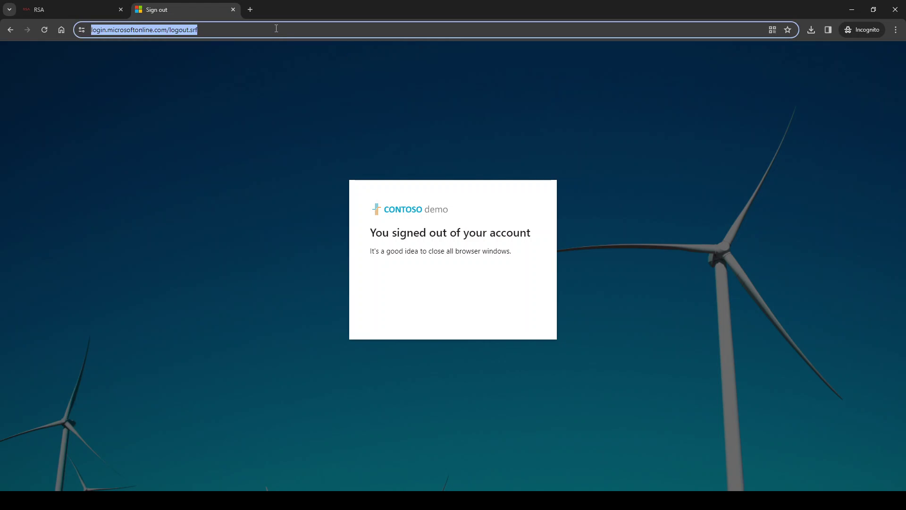
type("https://dicker-data-limited-nfr.auth-anz.securid.com/mypage")
key("Return")
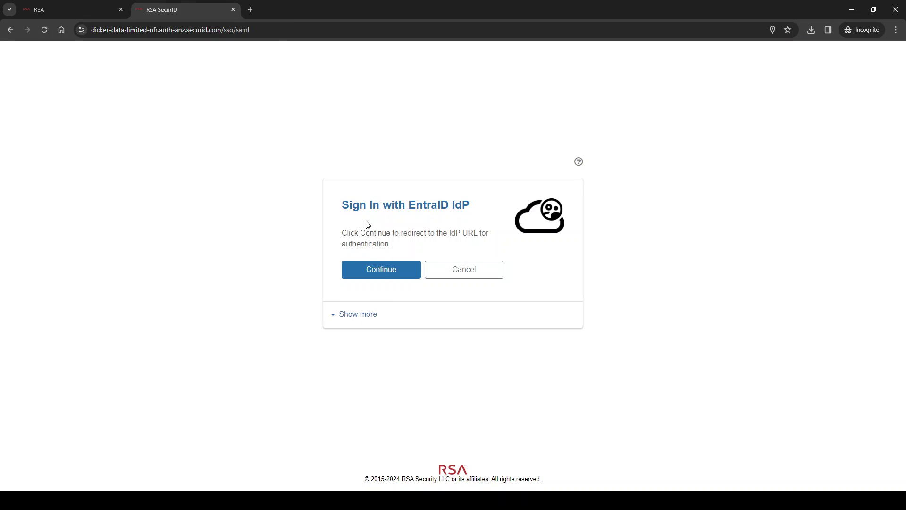
Step: Sign in to My Page through the EntraID IdP with the test user's Microsoft account and password, declining to stay signed in
left_click(385, 273)
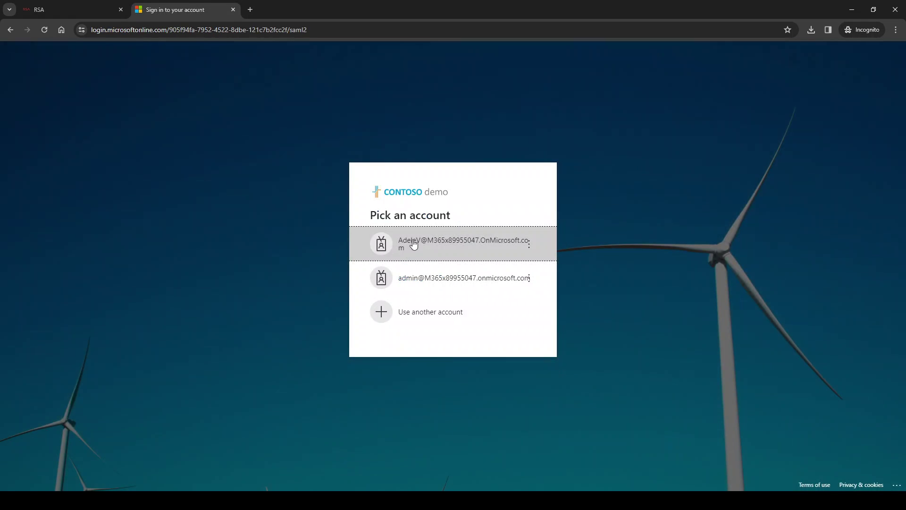
left_click(414, 244)
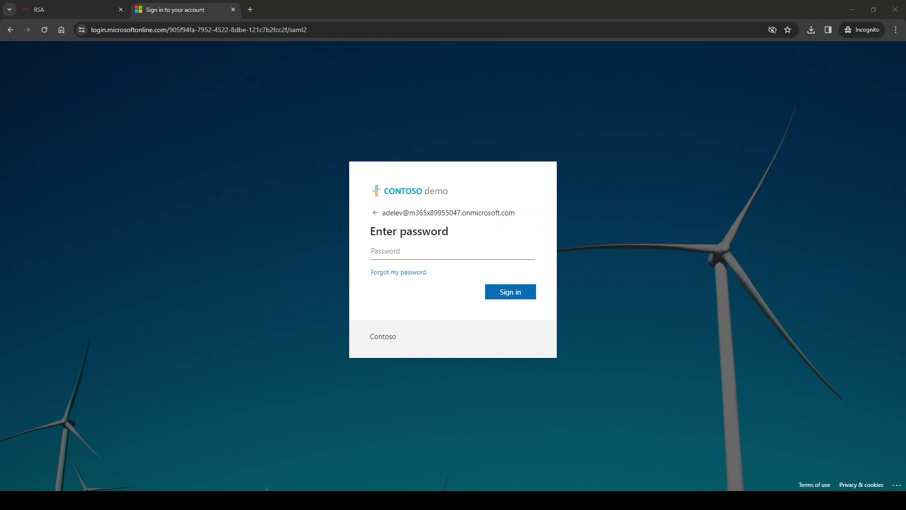
left_click(420, 250)
key("ctrl+v")
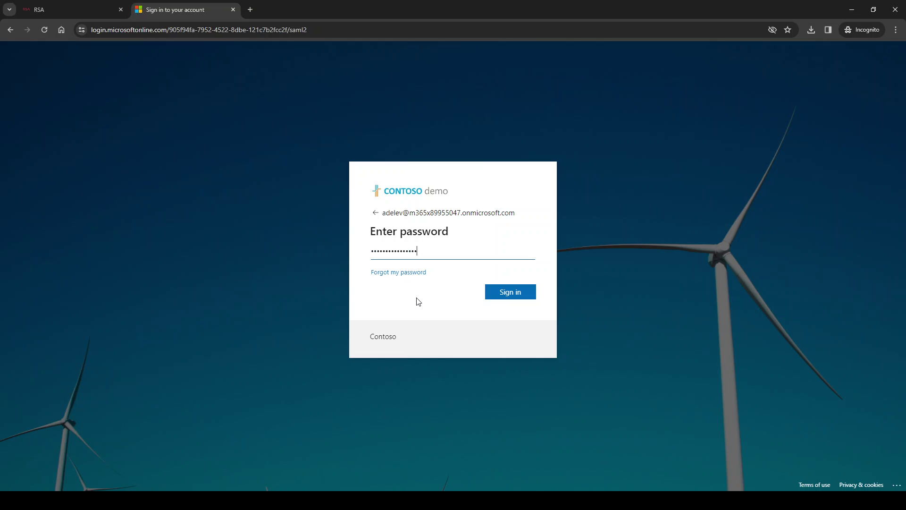
left_click(511, 294)
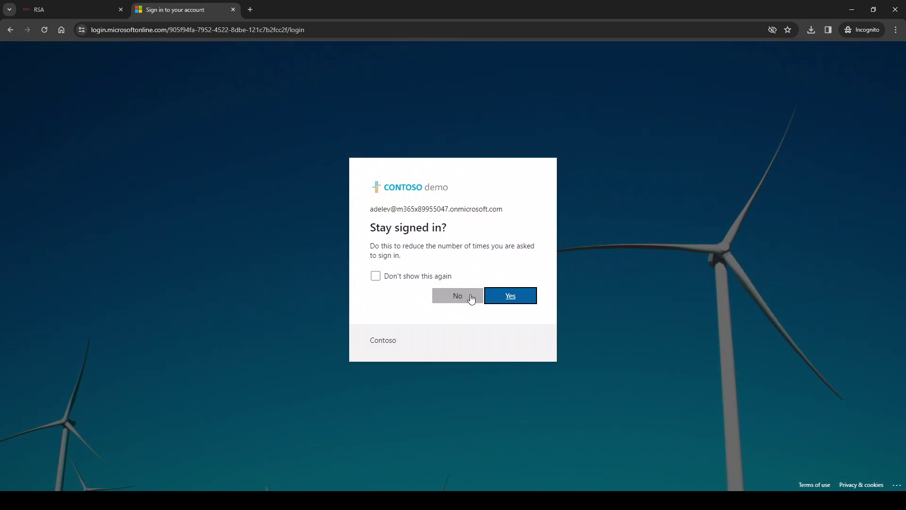
left_click(471, 298)
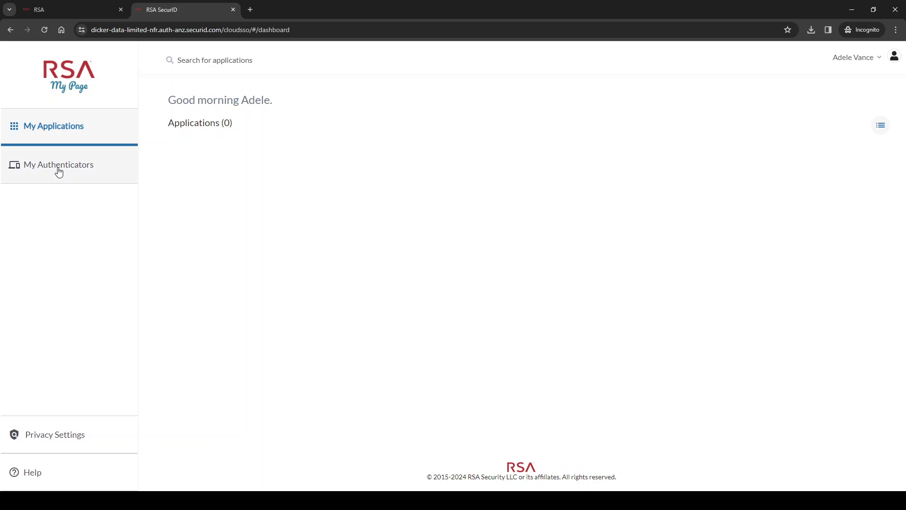
Step: Unlock My Authenticators with the test user's emergency access code and open the options for registering an authenticator
left_click(74, 169)
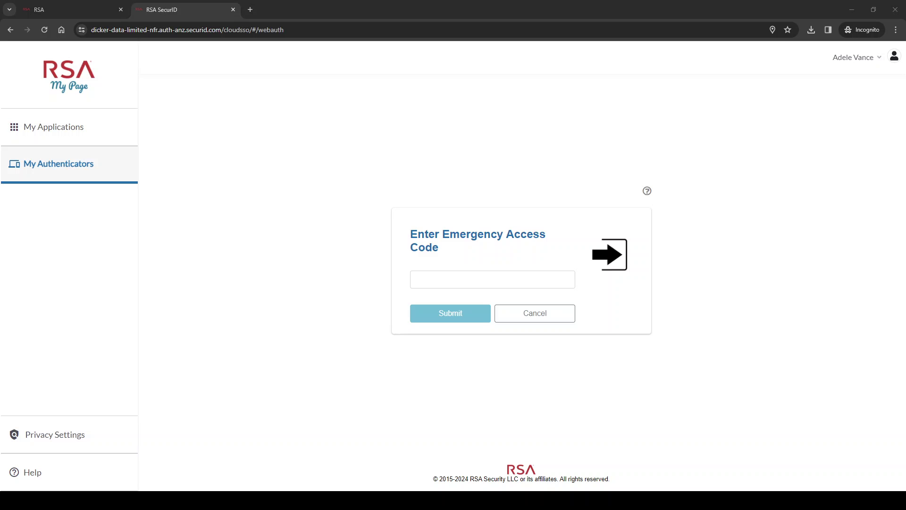
left_click(496, 282)
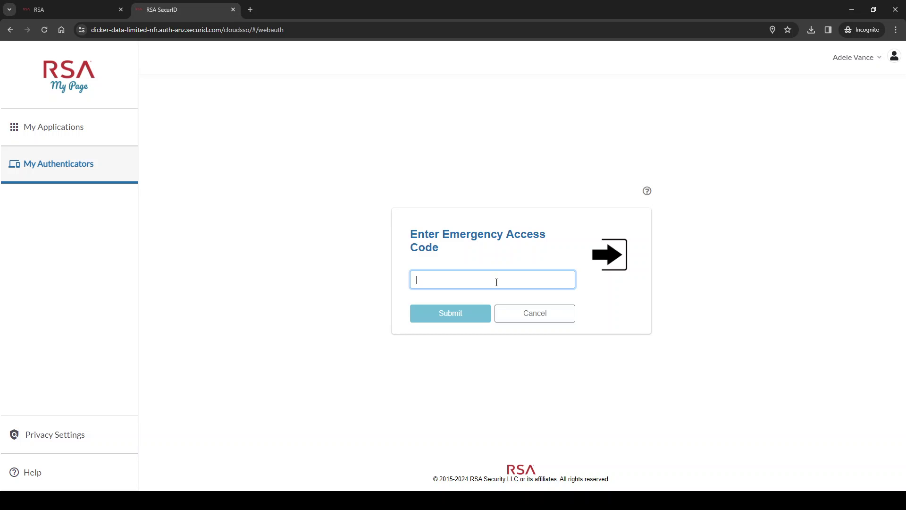
key("ctrl+v")
left_click(468, 313)
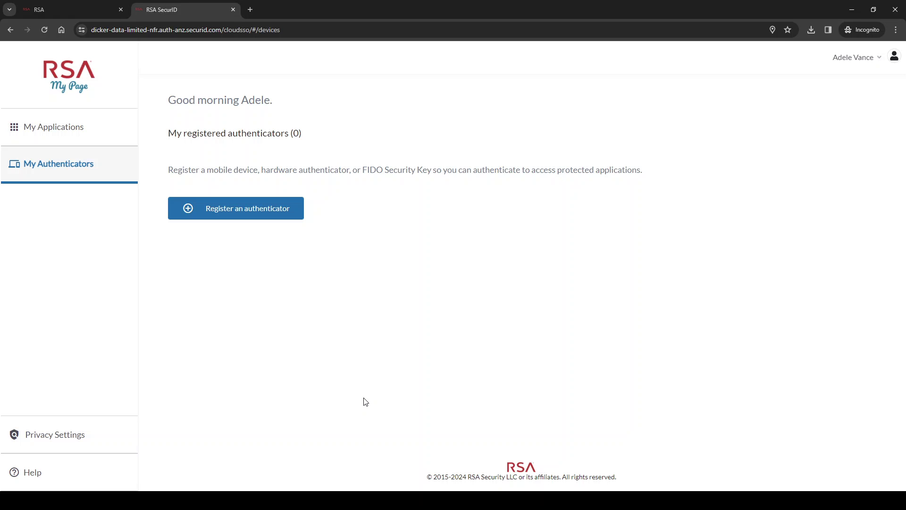
left_click(242, 209)
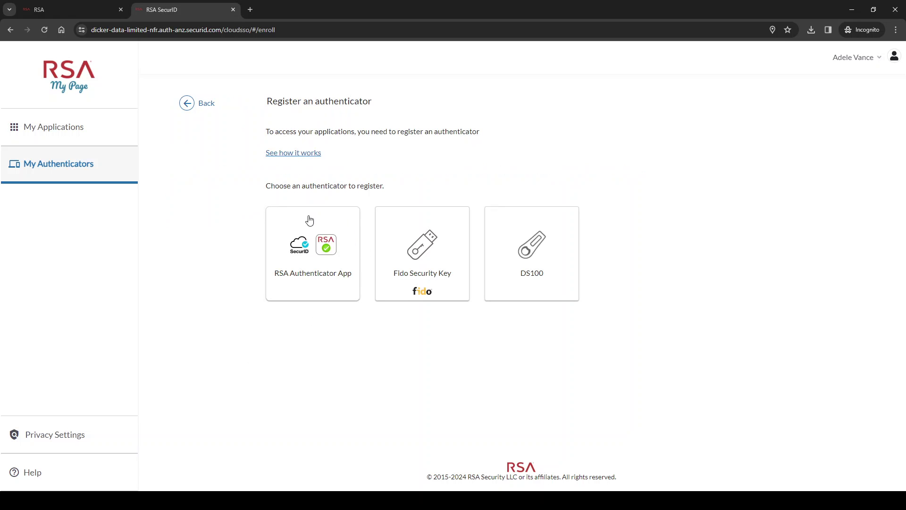